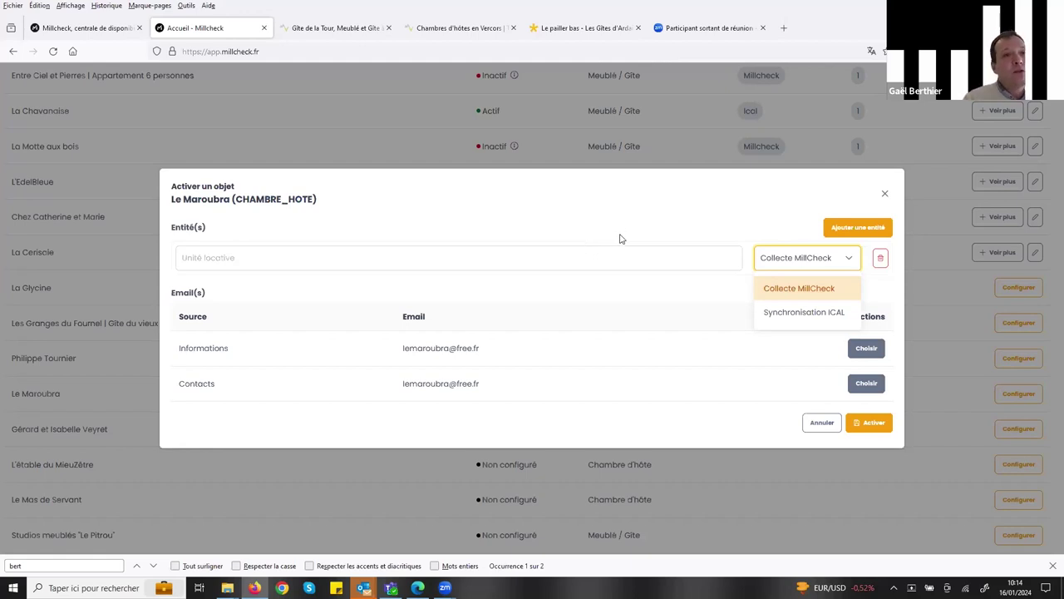
left_click(557, 249)
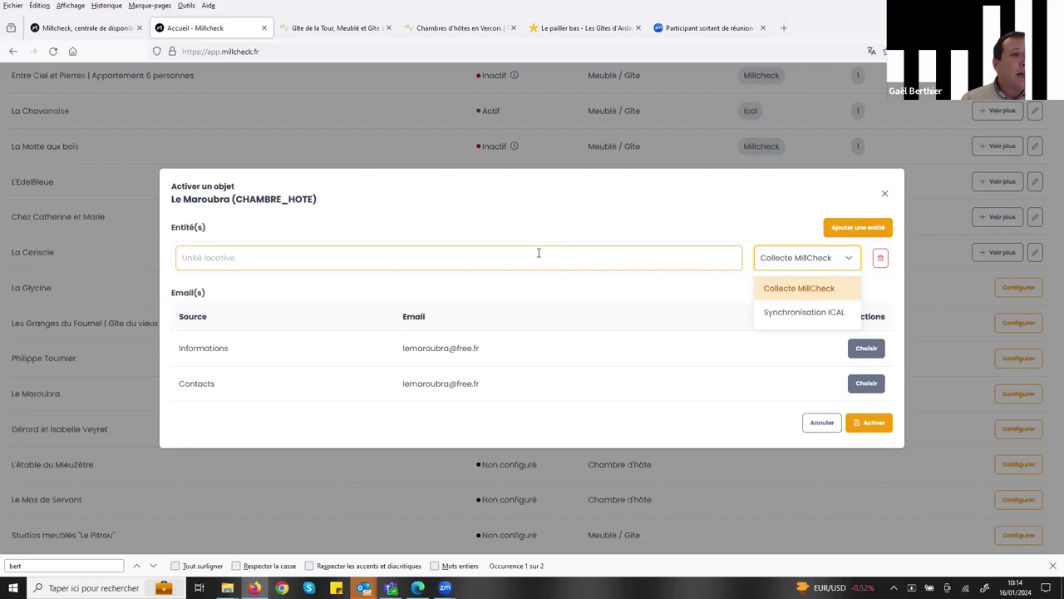
left_click(513, 226)
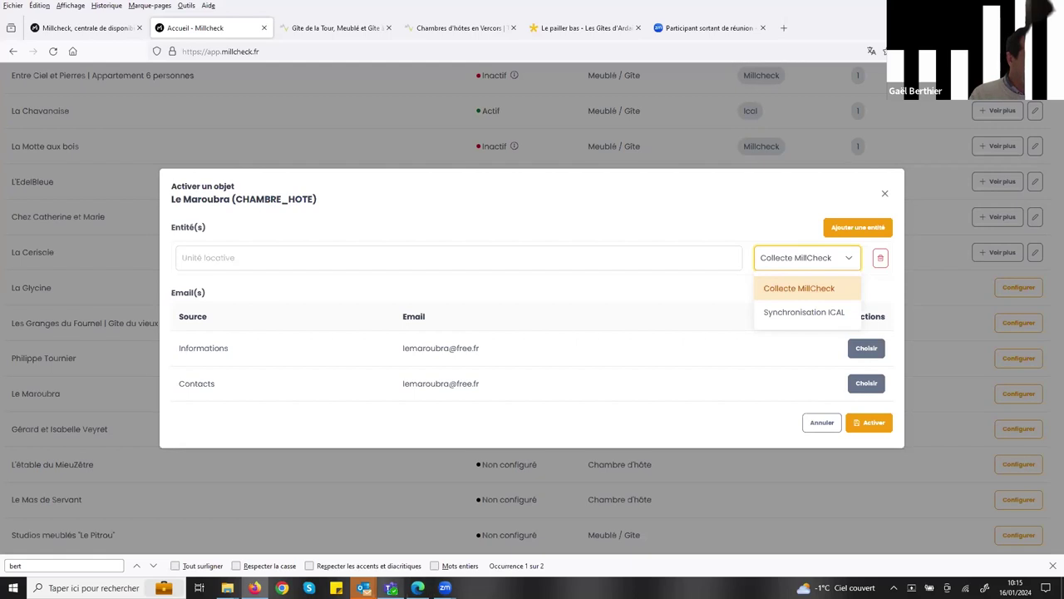
- Switch to MILLCHECK-Apidae.pdf in Edge and read the ICAL and Saisie MILLCHECK pages
key("alt+Tab")
scroll(517, 422, "down", 5)
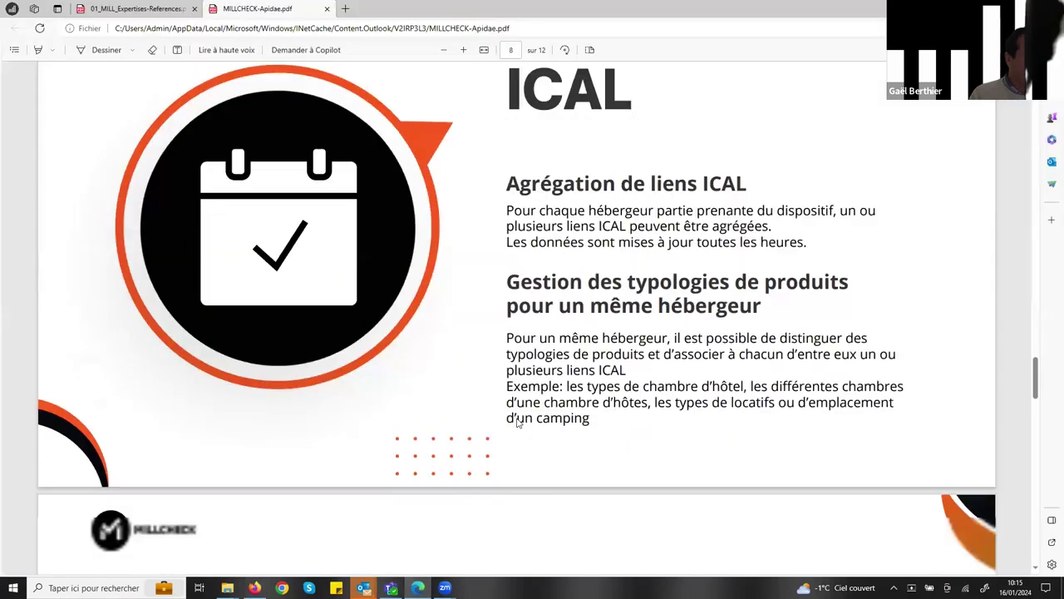
scroll(518, 421, "down", 1)
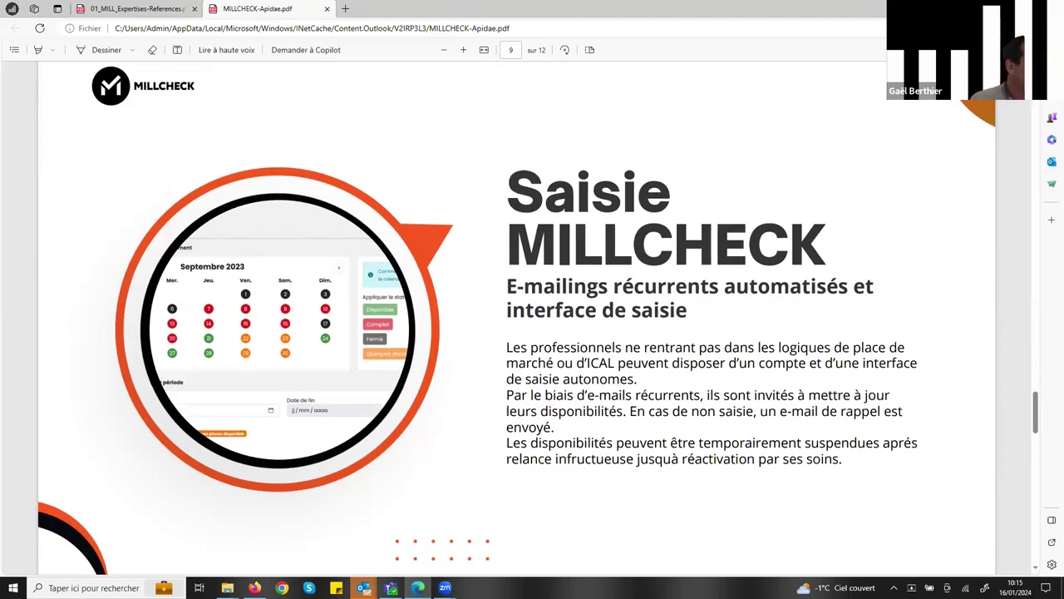
- Return to Millcheck in Firefox, close the Le Maroubra activation dialog without activating it, and open the email settings
left_click(254, 587)
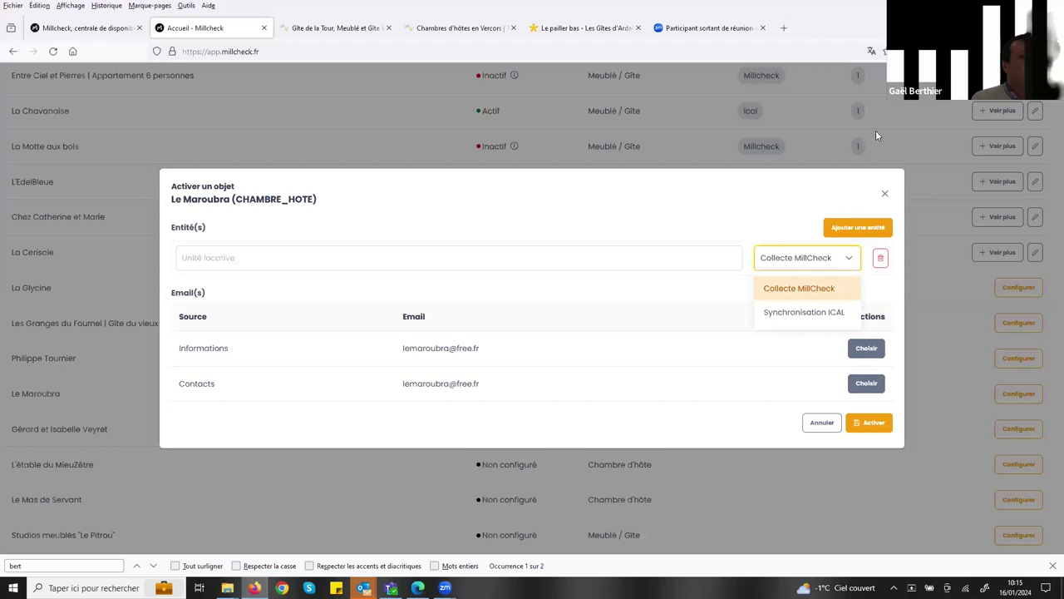
left_click(884, 195)
scroll(492, 198, "down", 10)
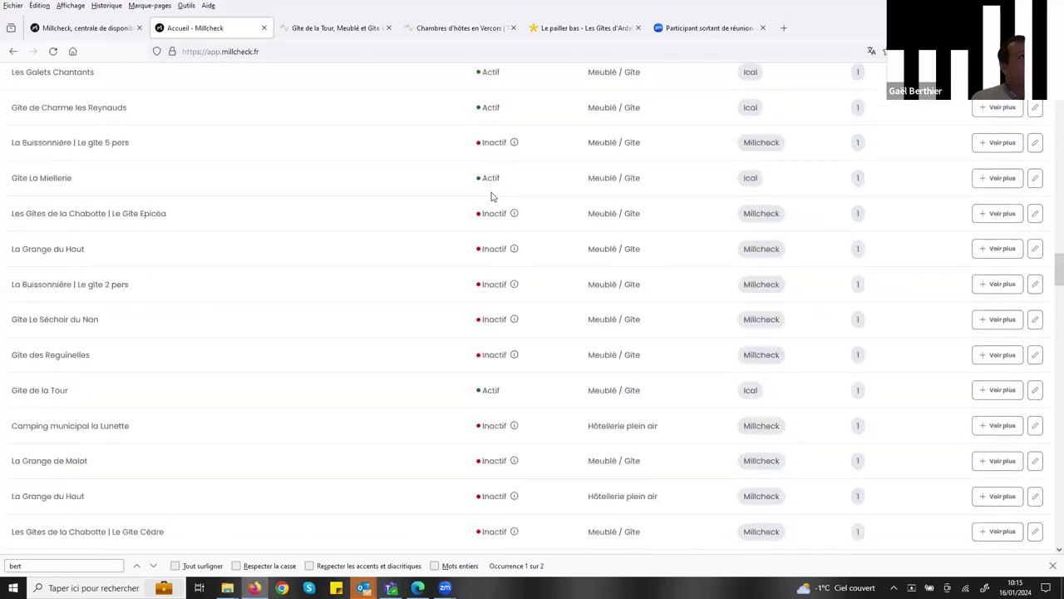
scroll(494, 195, "up", 15)
left_click(401, 82)
left_click(387, 143)
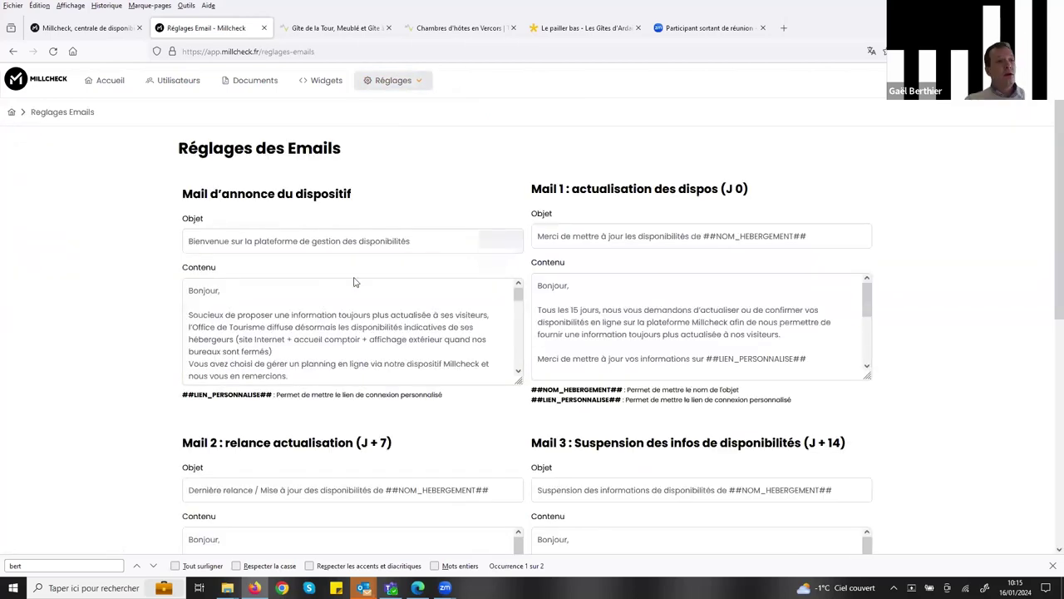
- Review the announcement email template and the update, reminder and suspension templates (Mail 1 to Mail 3)
left_click(331, 284)
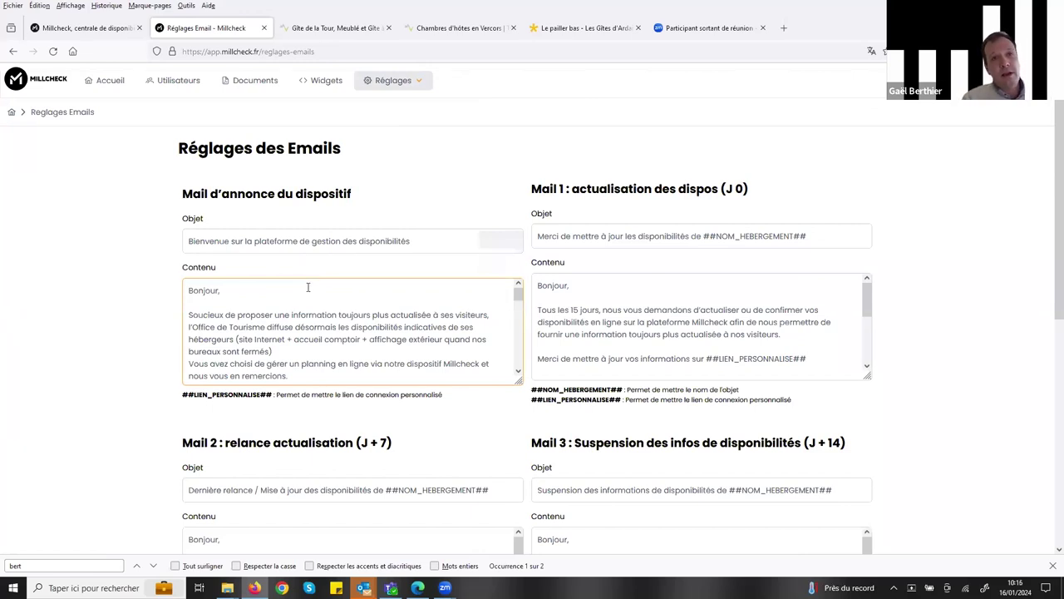
left_click(340, 490)
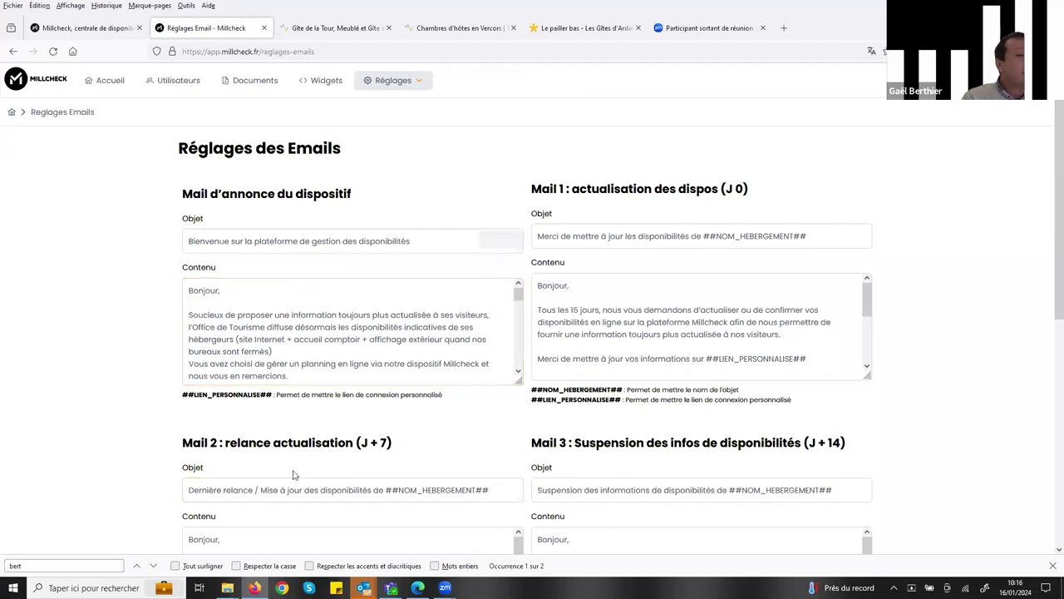
left_click(251, 427)
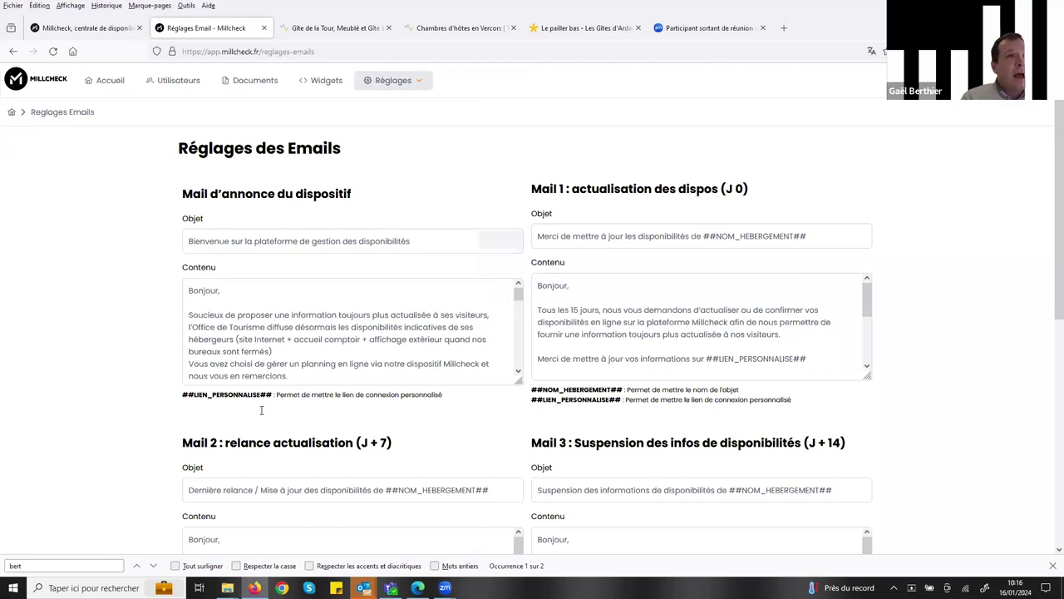
scroll(266, 416, "down", 2)
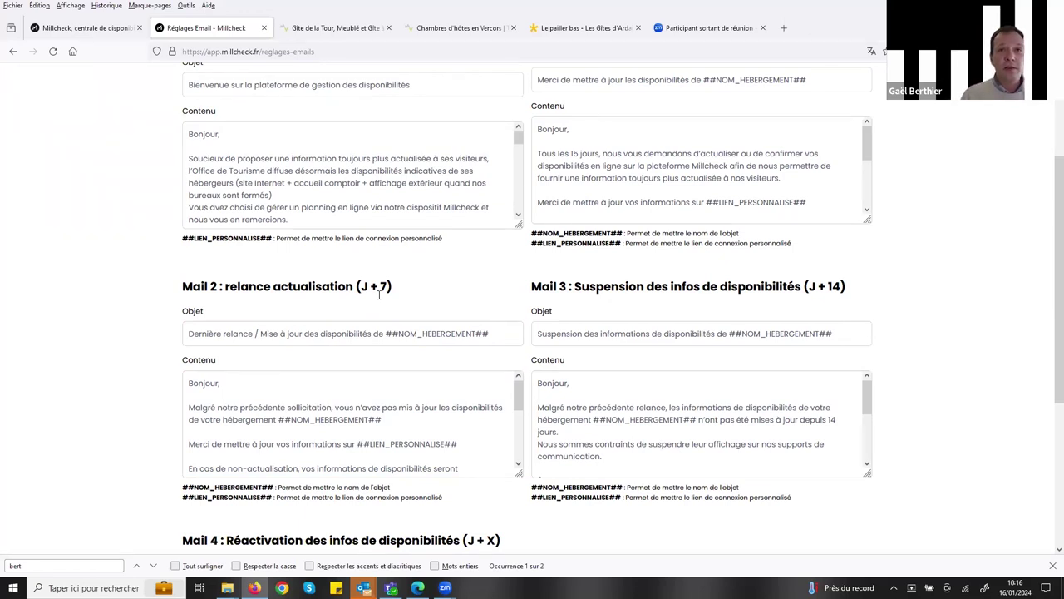
left_click(235, 173)
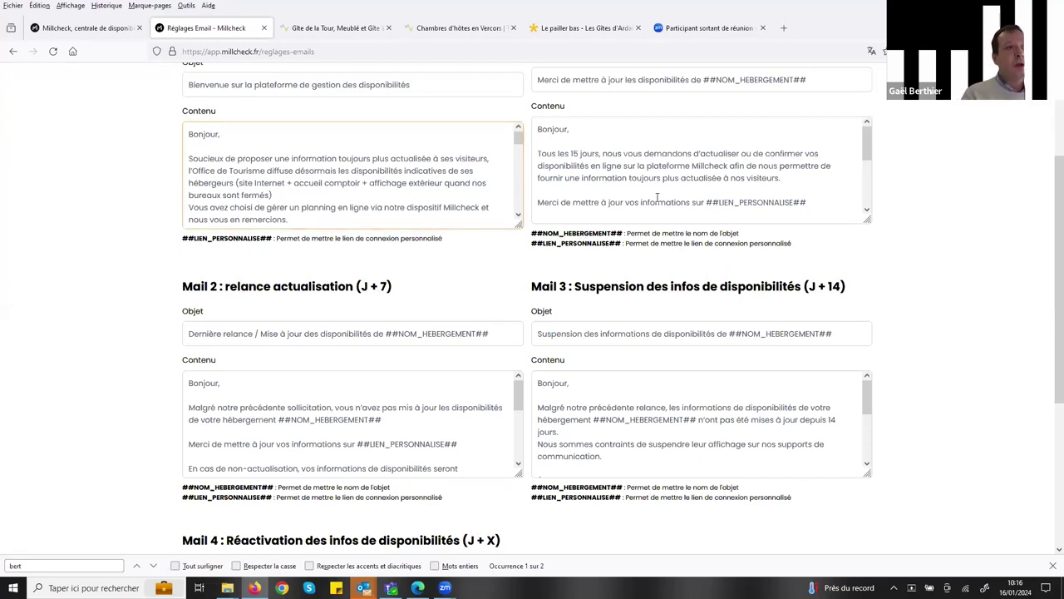
left_click(371, 336)
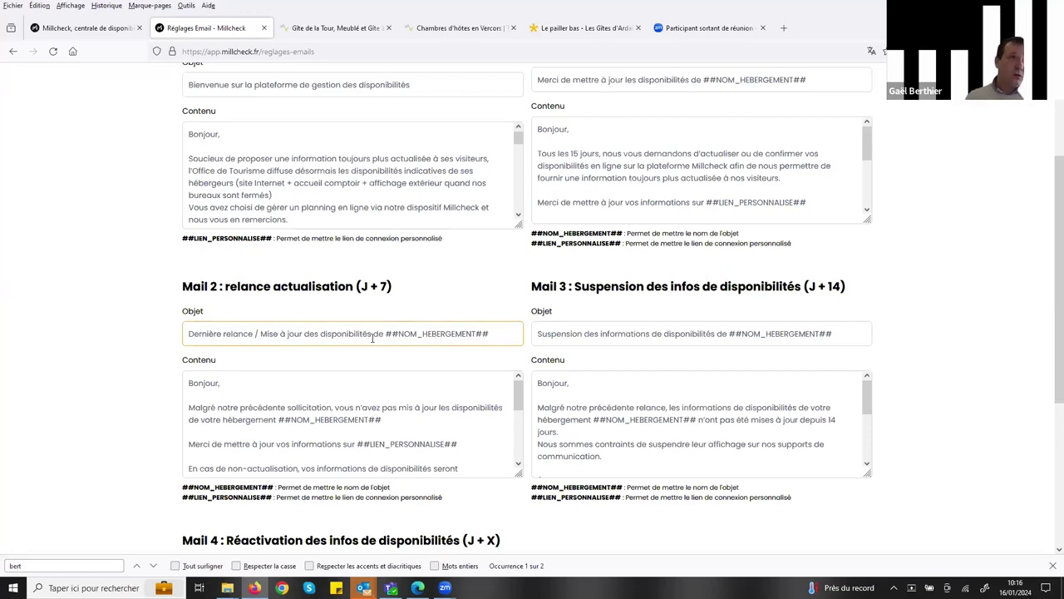
left_click(667, 173)
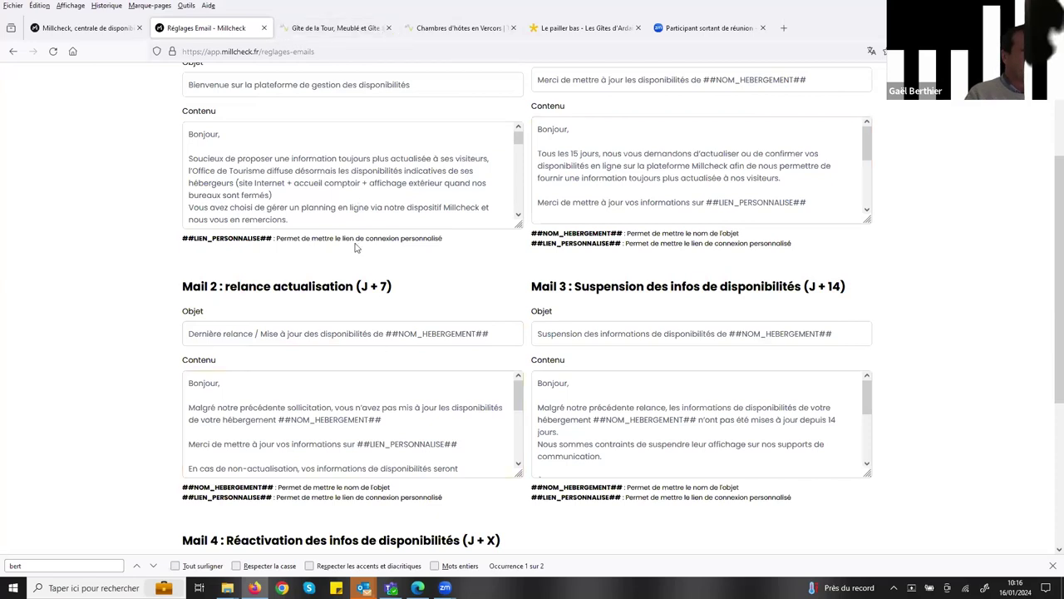
left_click(229, 158)
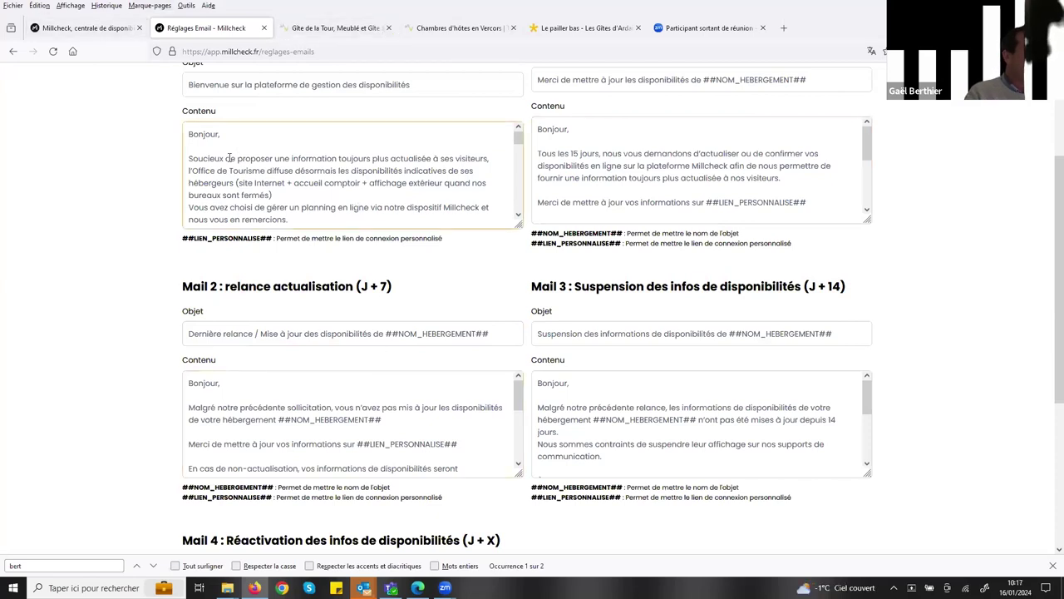
- Return to the list of objects and review the status and source of the OpenSystem, Millcheck and Ical accommodations
scroll(229, 155, "up", 2)
left_click(113, 82)
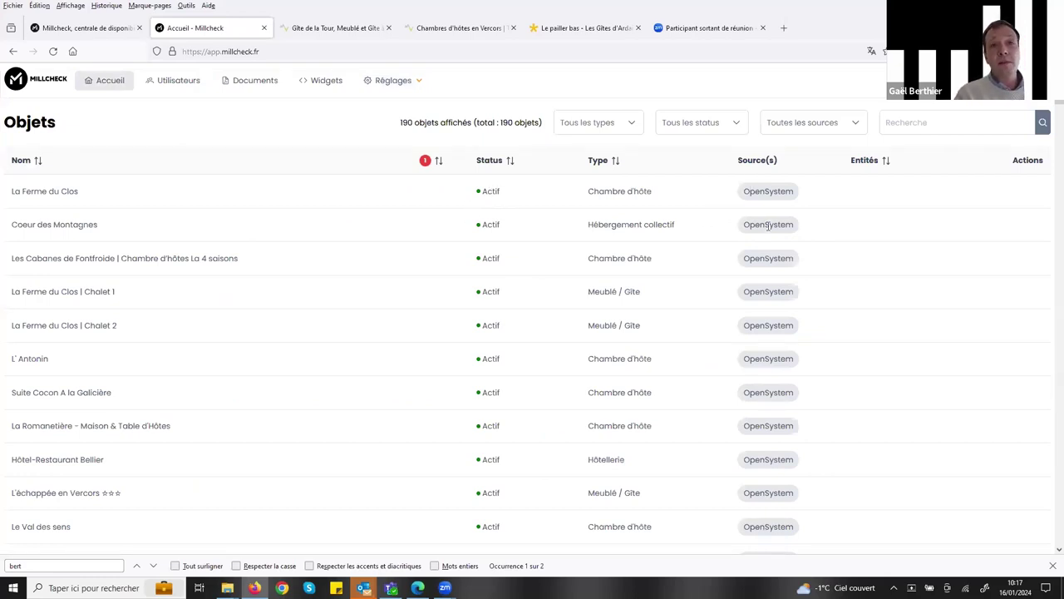
scroll(496, 315, "down", 6)
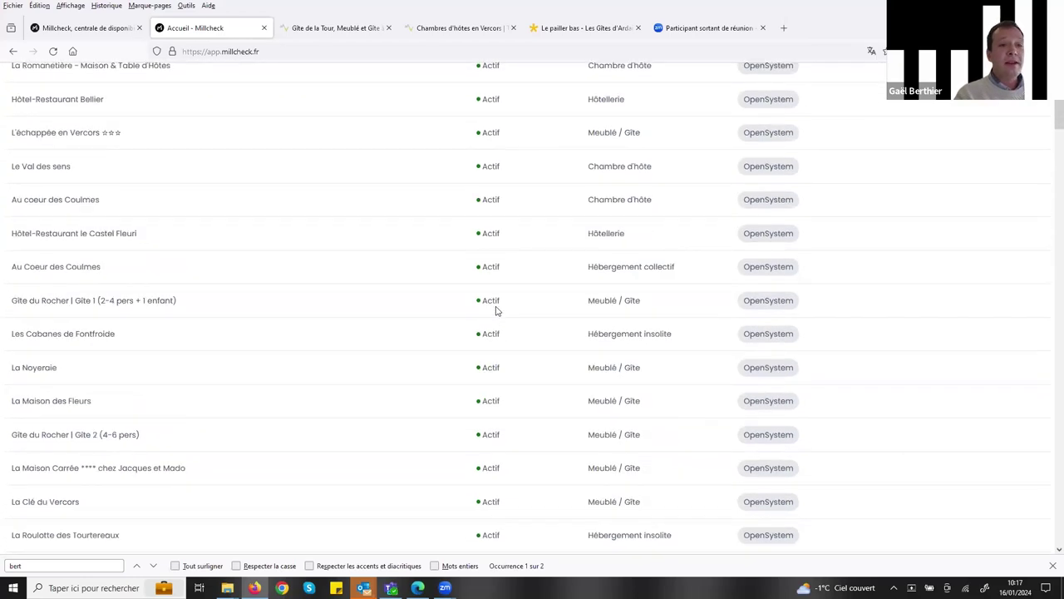
scroll(484, 405, "down", 3)
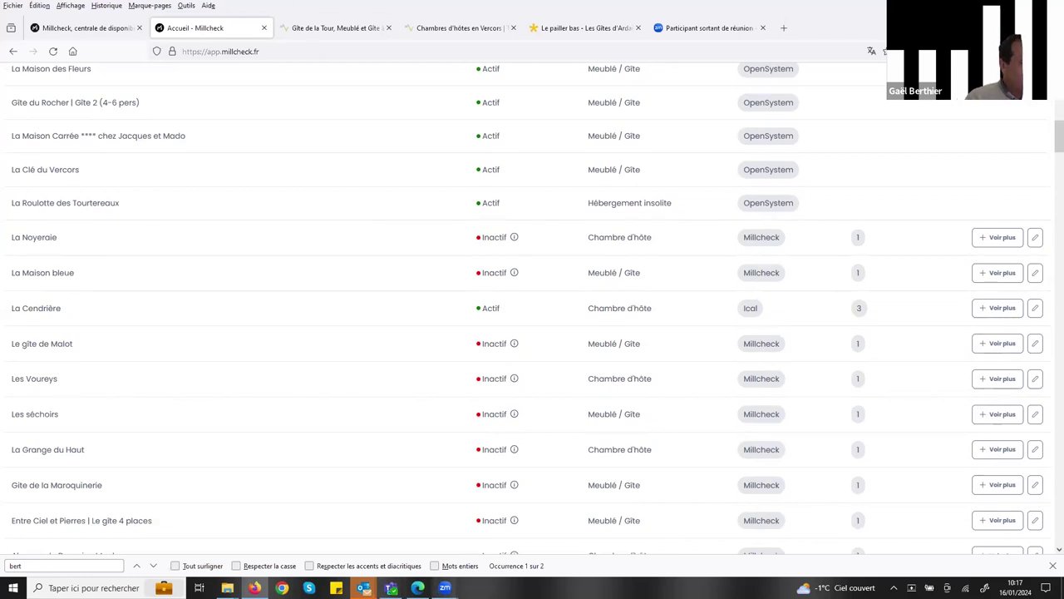
- Switch to MILLCHECK-Apidae.pdf in Edge and read the "Votre dashboard" page
left_click(417, 587)
scroll(444, 376, "down", 10)
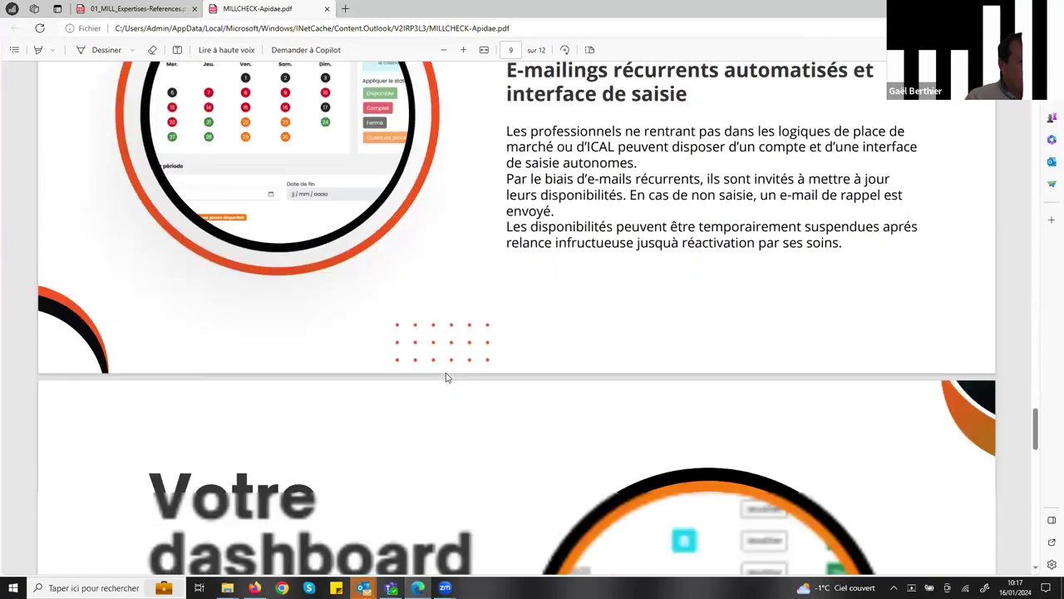
scroll(445, 377, "down", 3)
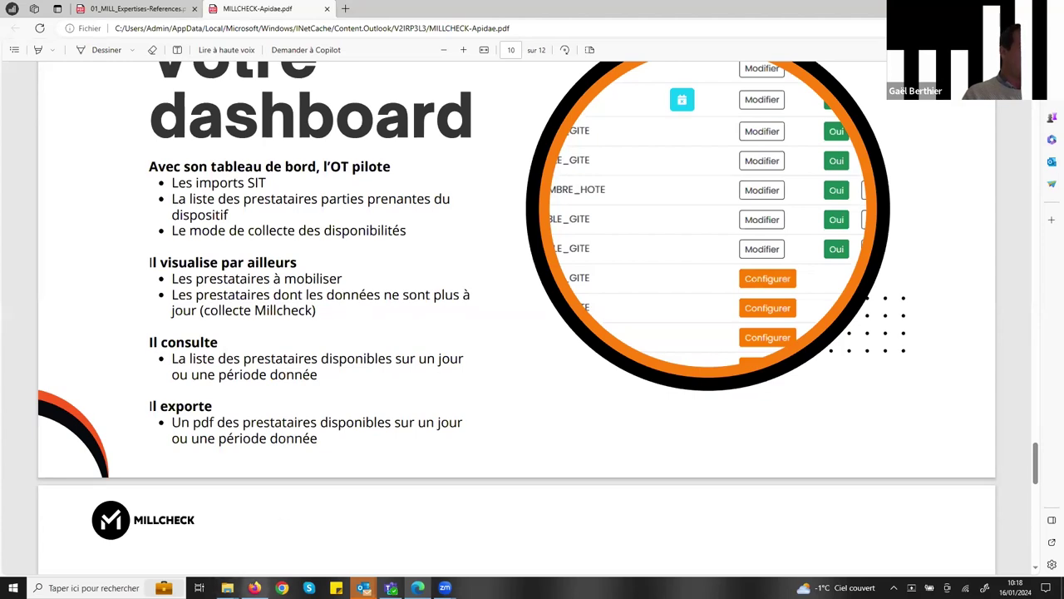
- Return to Millcheck in Firefox, leave the tourist office view, and open the user list of Office de tourisme Saint Marcellin Vercors Isère
left_click(254, 588)
scroll(449, 304, "up", 8)
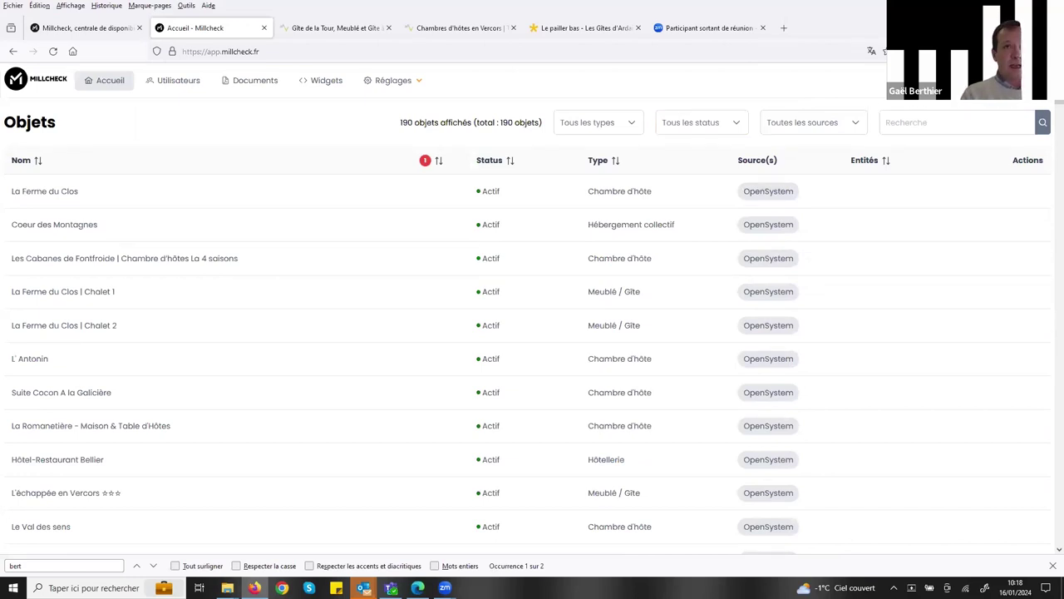
left_click(192, 82)
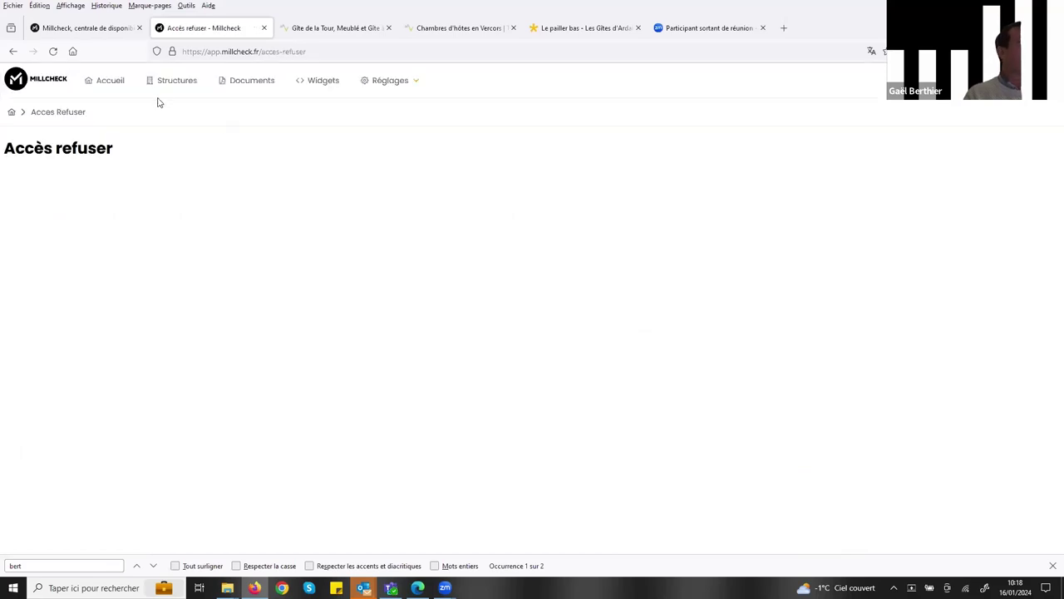
left_click(186, 89)
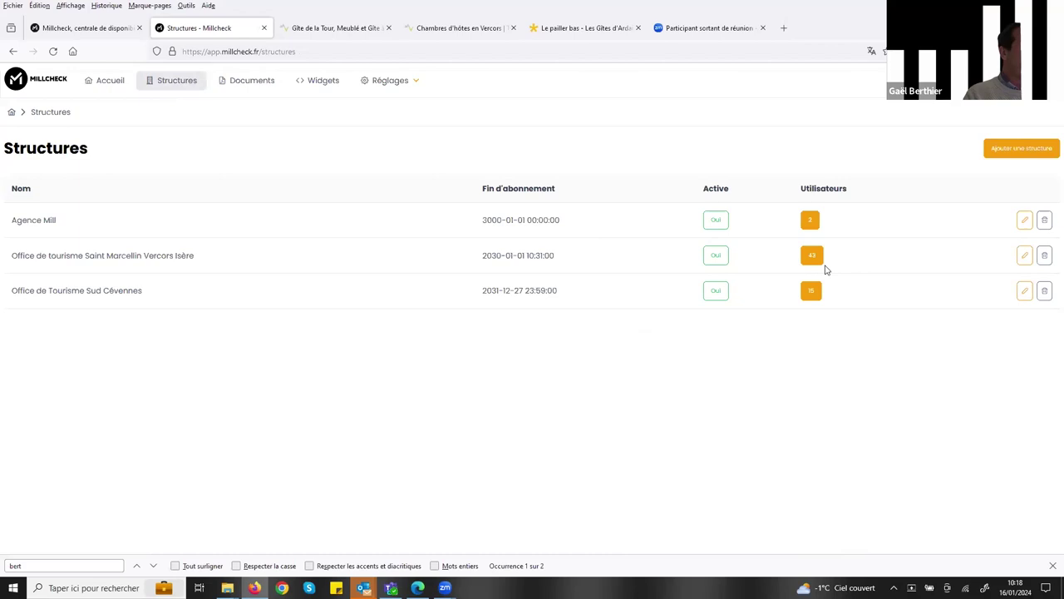
left_click(814, 257)
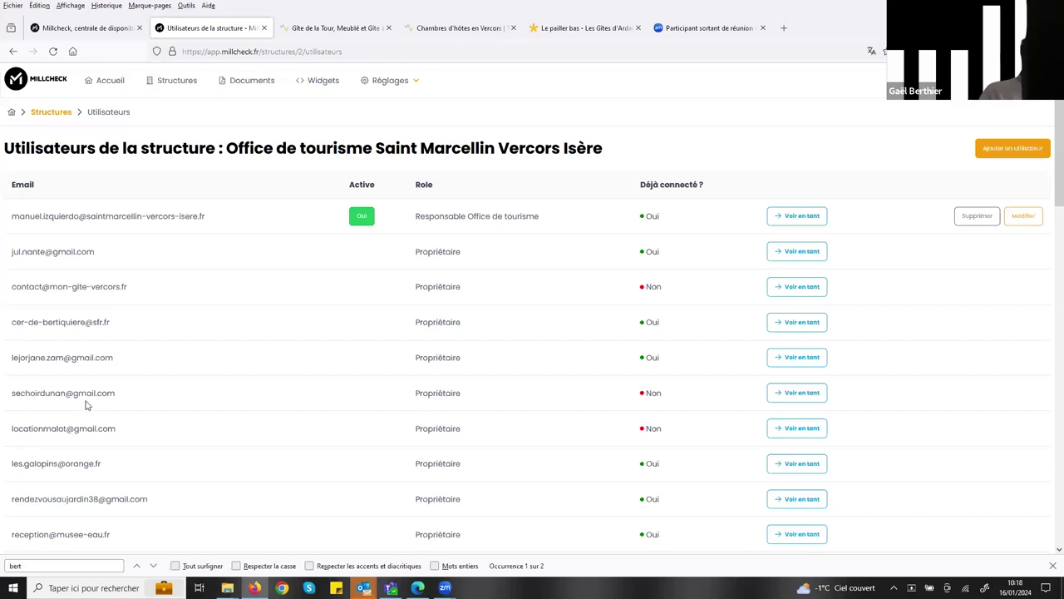
- View the app as the Cer de Bertiquière owner and open the availability calendar of Gîte 6 pers
left_click(798, 324)
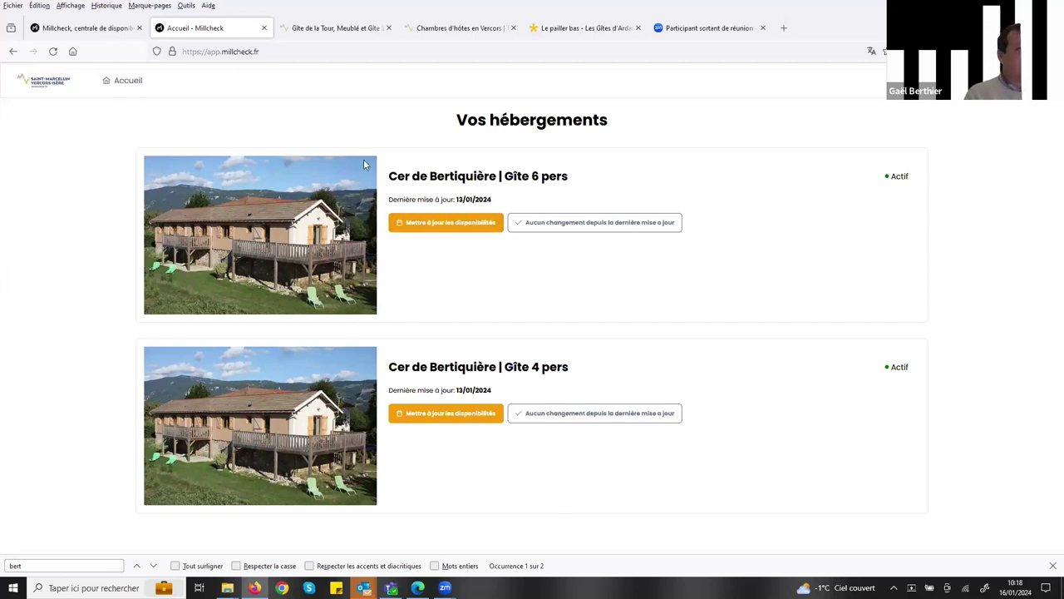
left_click(244, 260)
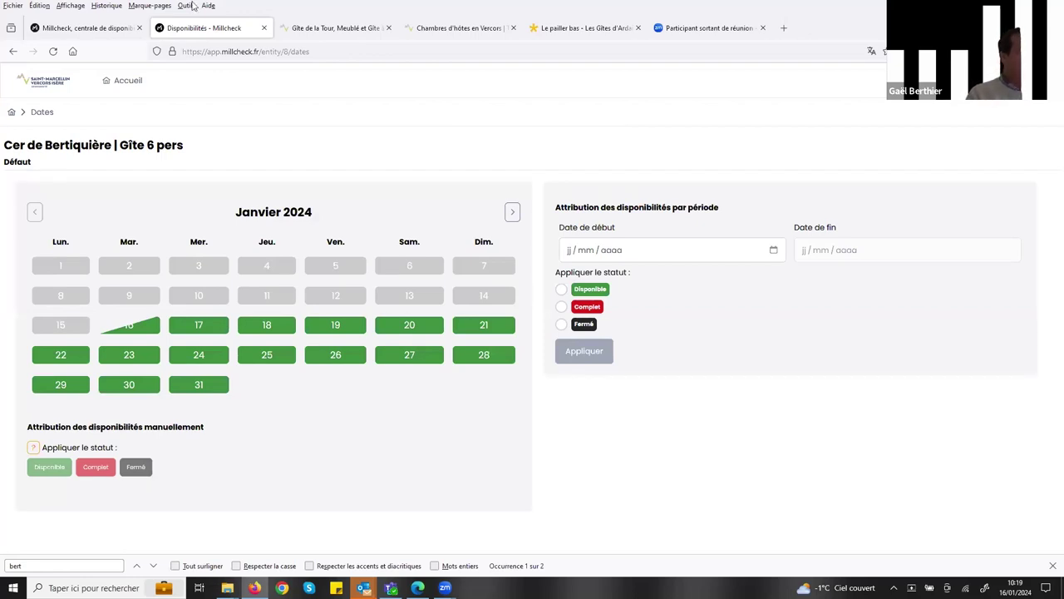
left_click(116, 29)
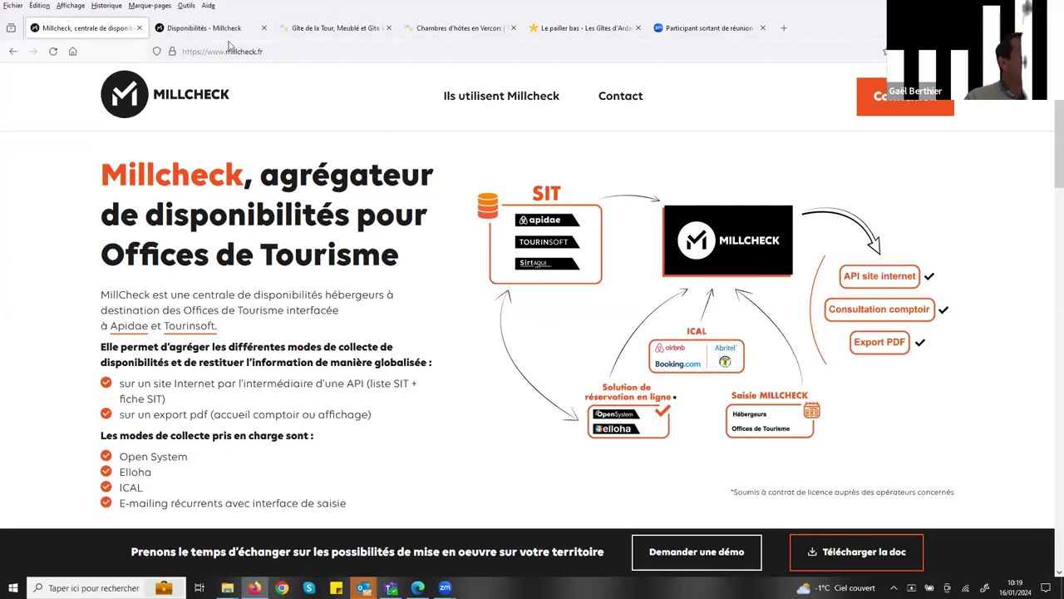
left_click(336, 27)
left_click(185, 28)
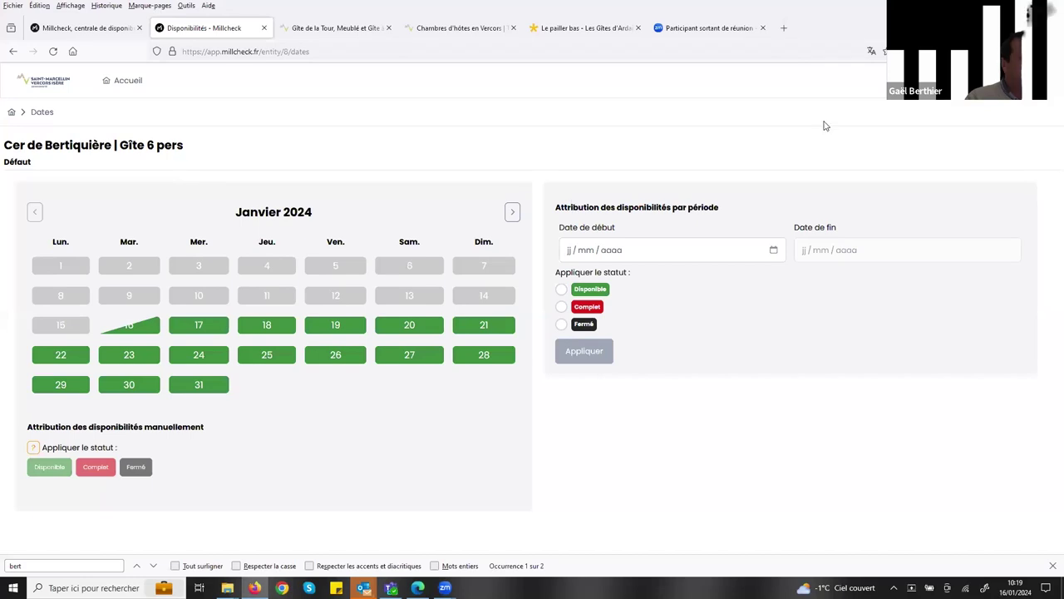
- Leave the owner view and view the app as the Responsable Office de tourisme of the Saint Marcellin Vercors Isère structure
key("F5")
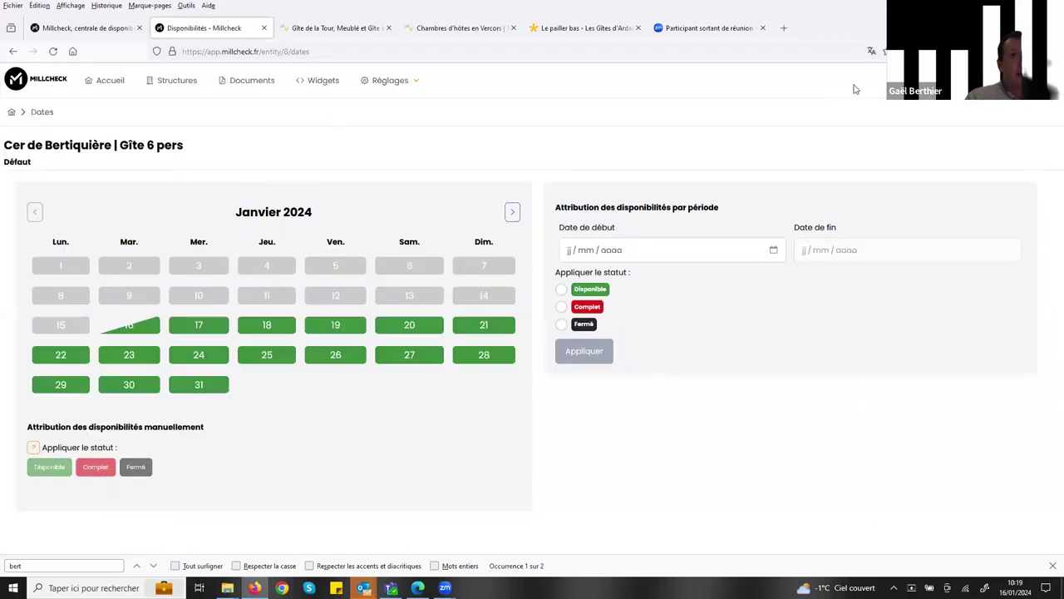
left_click(190, 107)
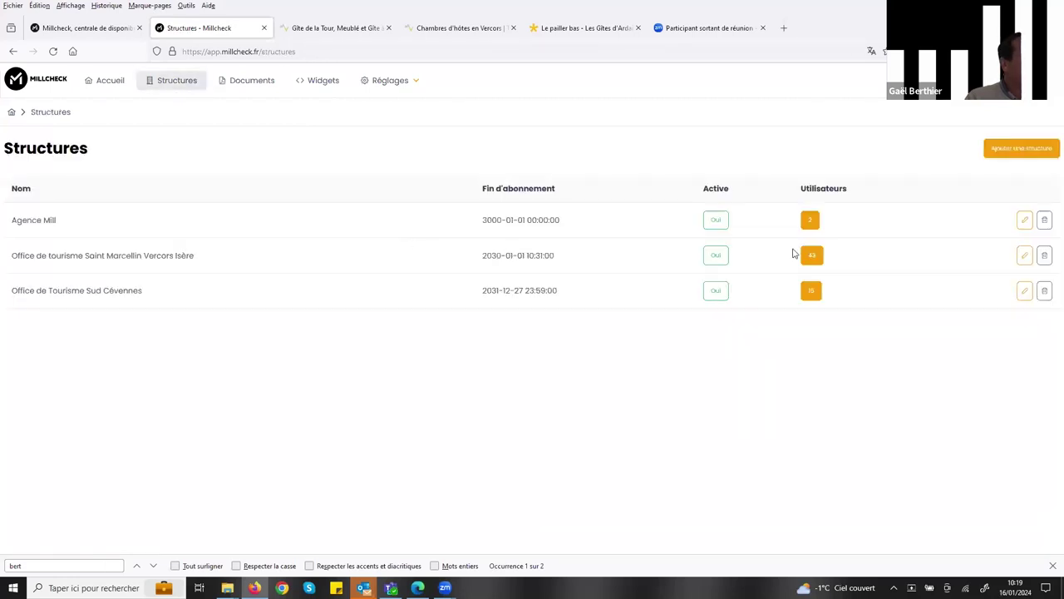
left_click(811, 256)
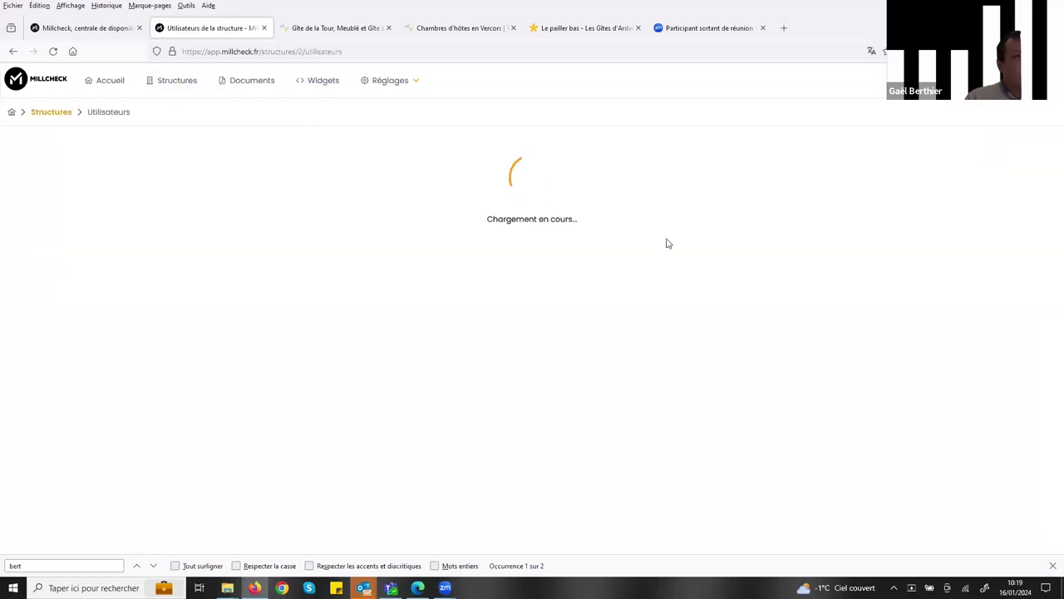
left_click(800, 216)
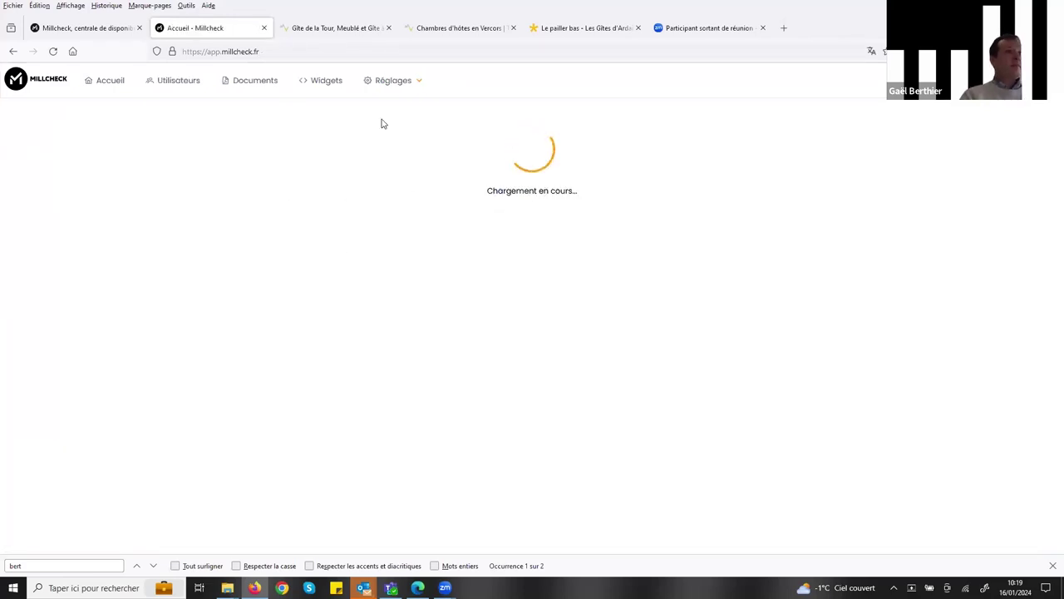
- Generate the documents PDF of accommodations available by the night from 24/01/2024 to 26/01/2024
left_click(254, 83)
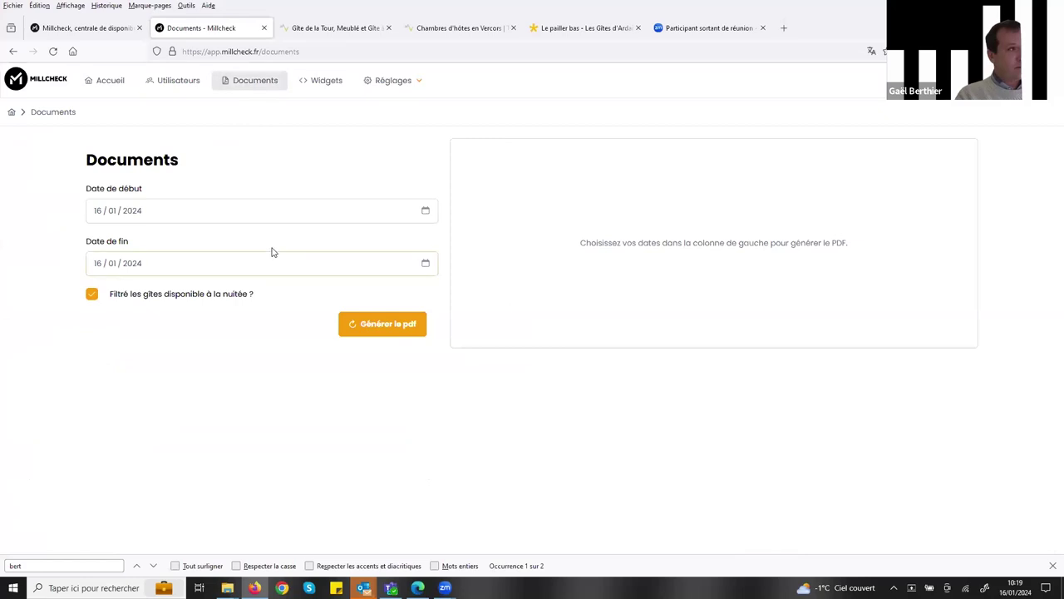
left_click(172, 212)
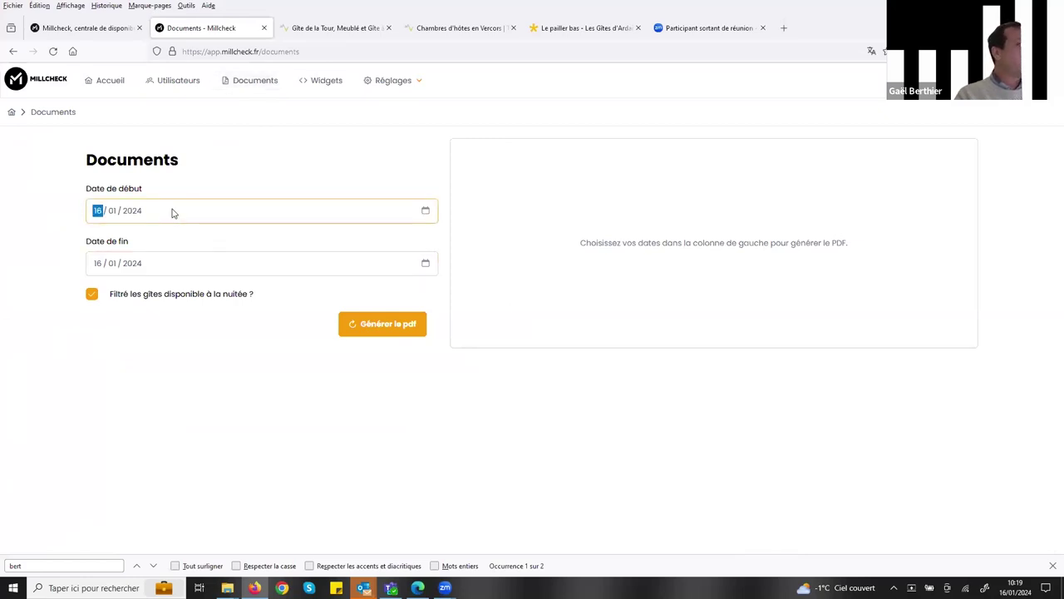
left_click(425, 211)
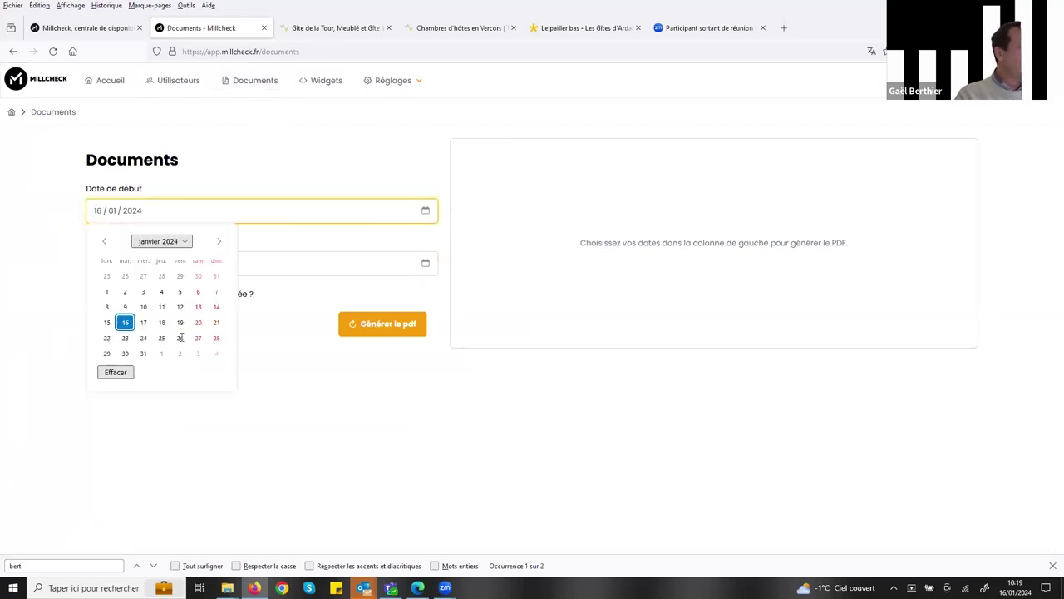
left_click(146, 340)
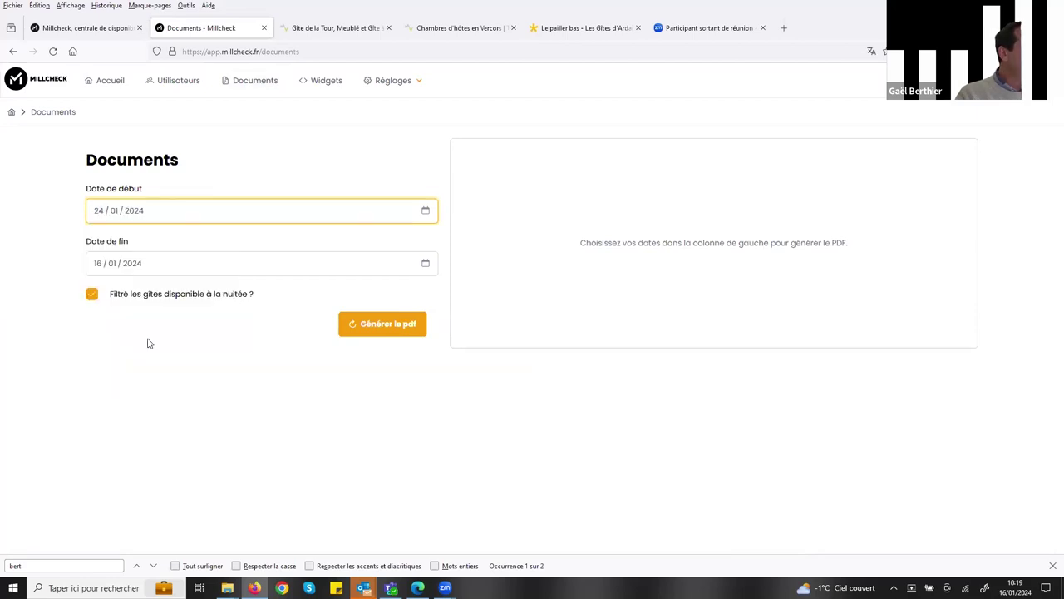
left_click(425, 263)
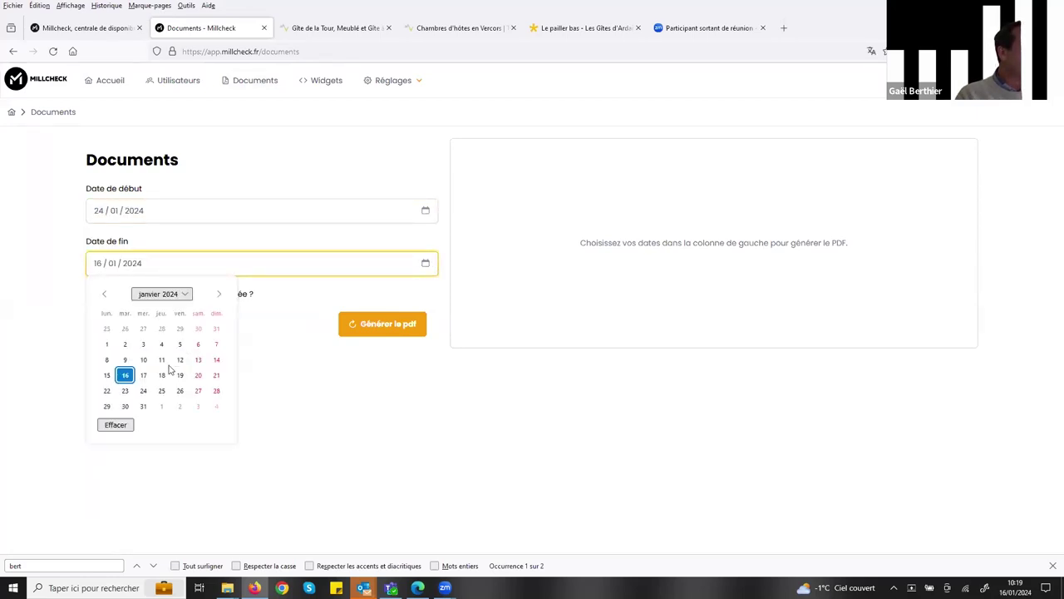
left_click(178, 390)
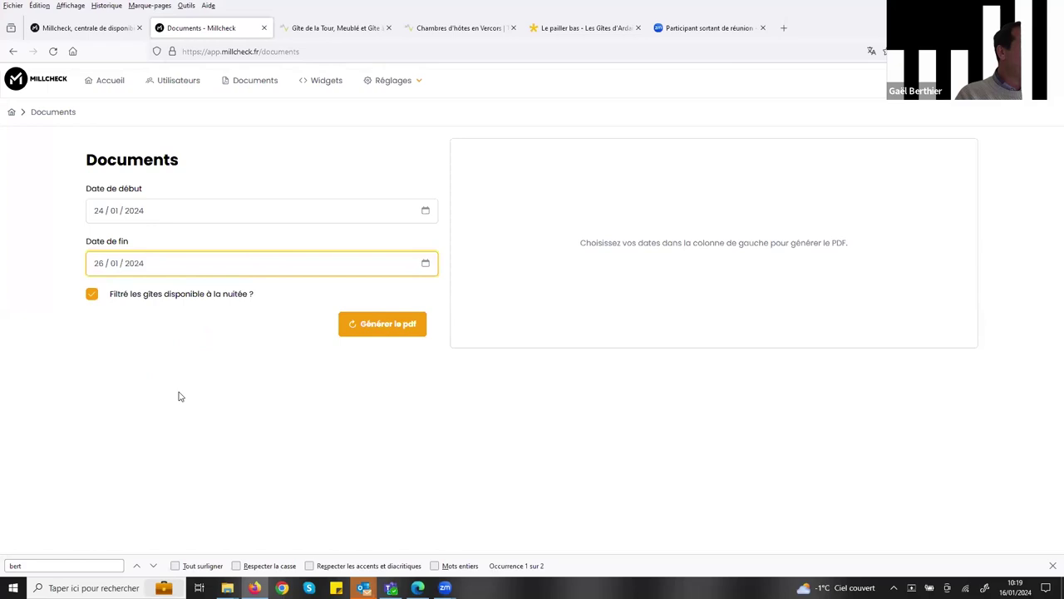
left_click(368, 326)
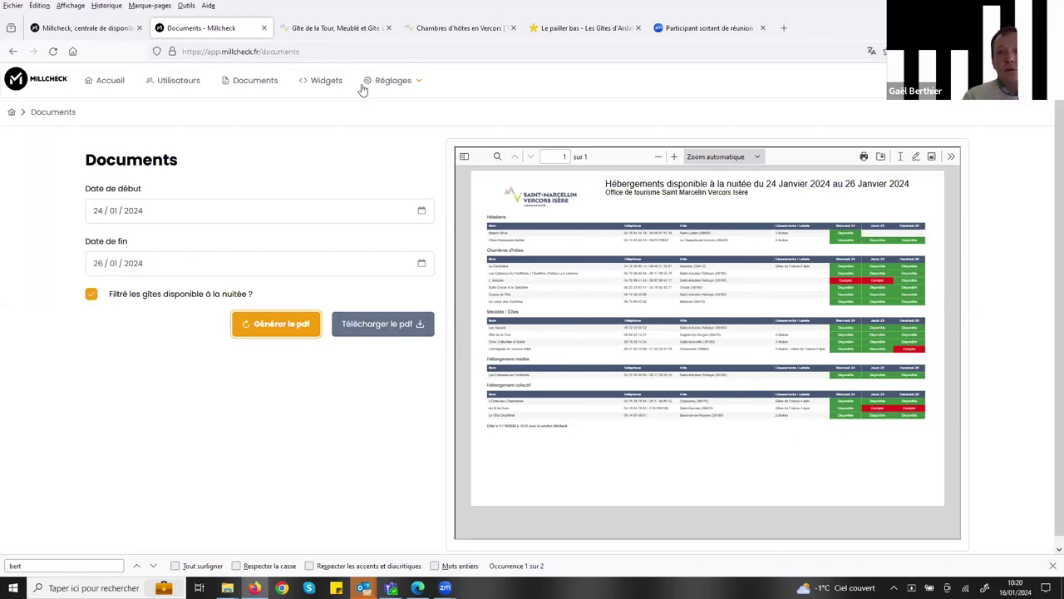
- Return to the Locations de vacances listing on the Saint-Marcellin Vercors Isère site and check its availability filter, leaving it unchanged
left_click(337, 30)
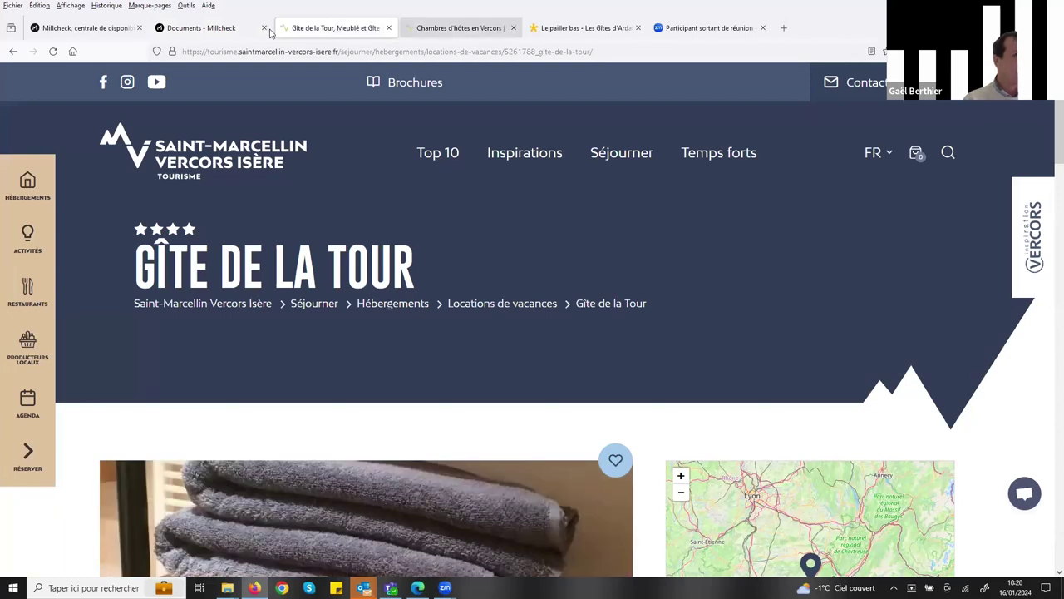
left_click(12, 51)
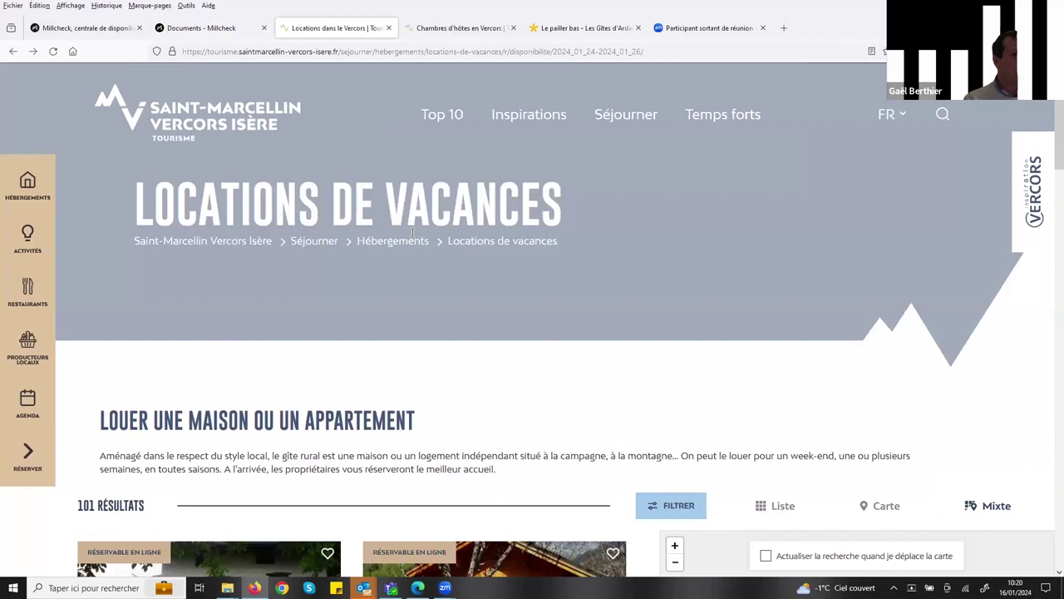
scroll(411, 232, "down", 3)
scroll(466, 244, "down", 3)
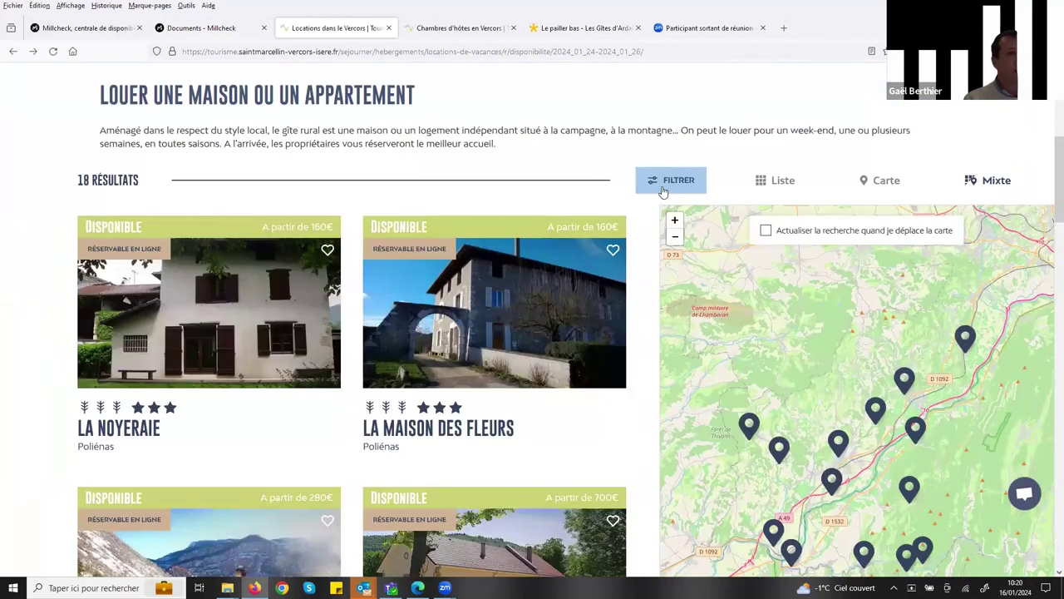
scroll(463, 173, "up", 2)
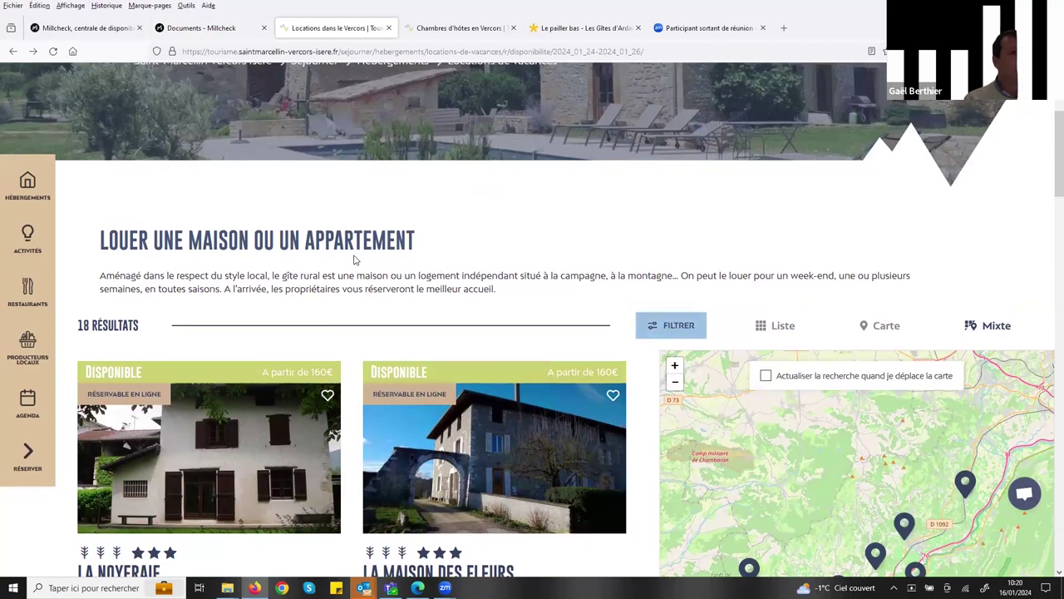
left_click(698, 329)
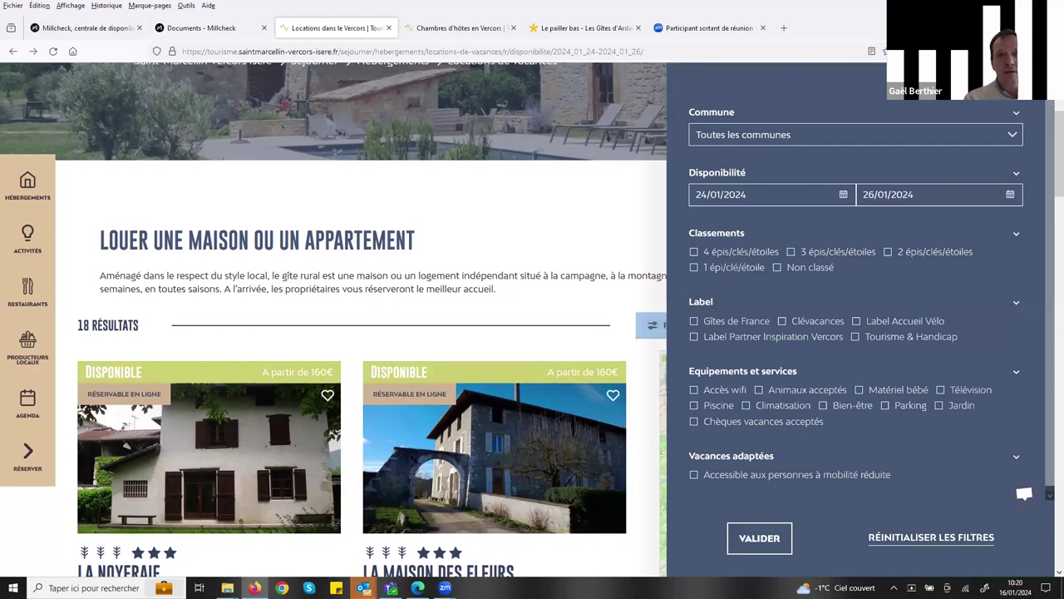
left_click(281, 166)
- Browse the filtered holiday rental results and compare the availability, price and online booking labels on the listings
scroll(283, 170, "down", 1)
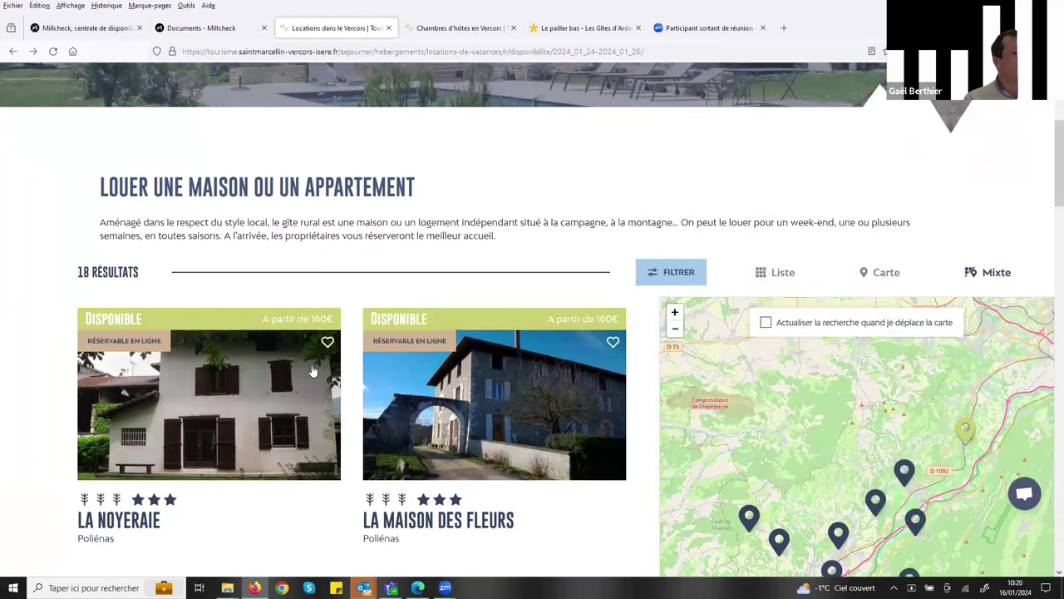
scroll(325, 337, "down", 2)
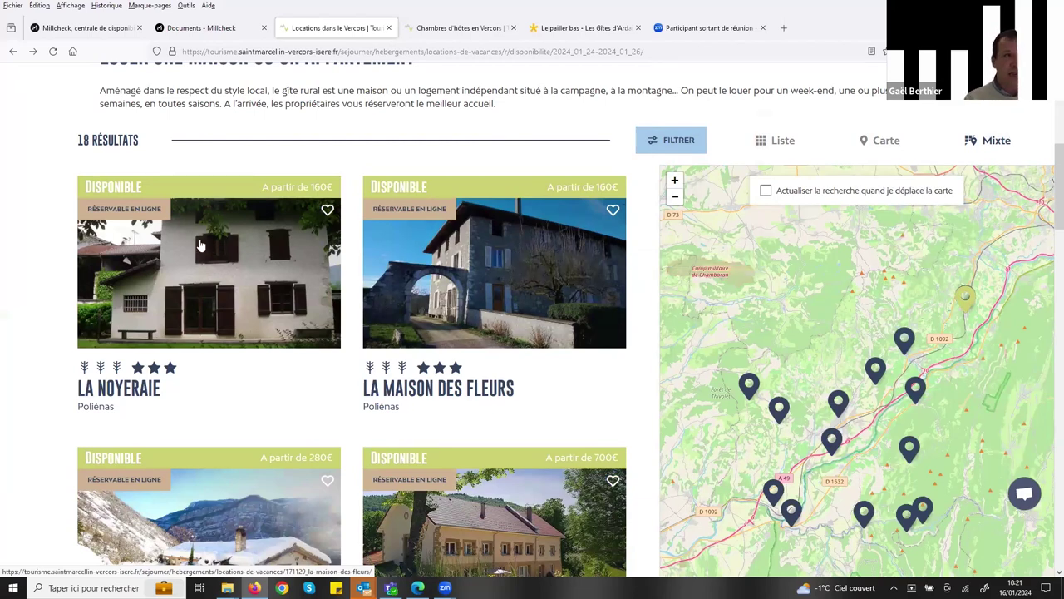
scroll(286, 284, "down", 1)
scroll(285, 283, "down", 3)
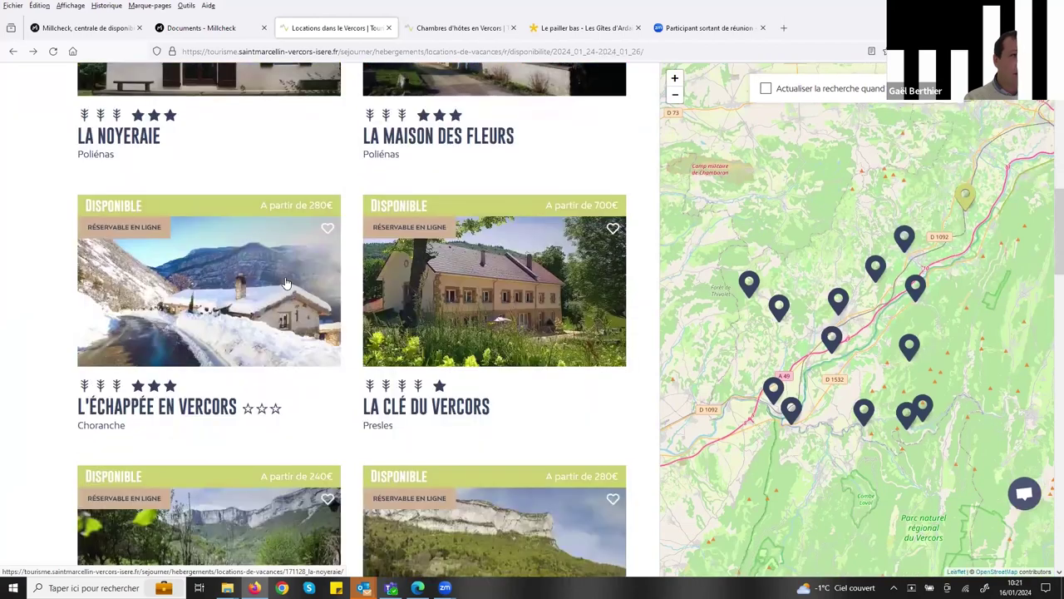
scroll(356, 259, "down", 3)
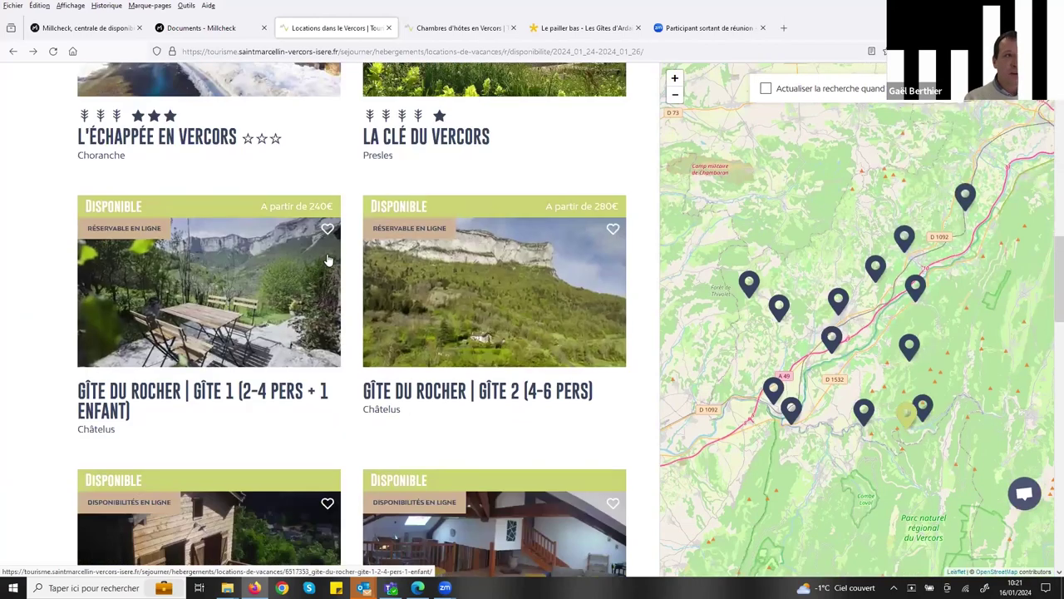
scroll(490, 265, "down", 2)
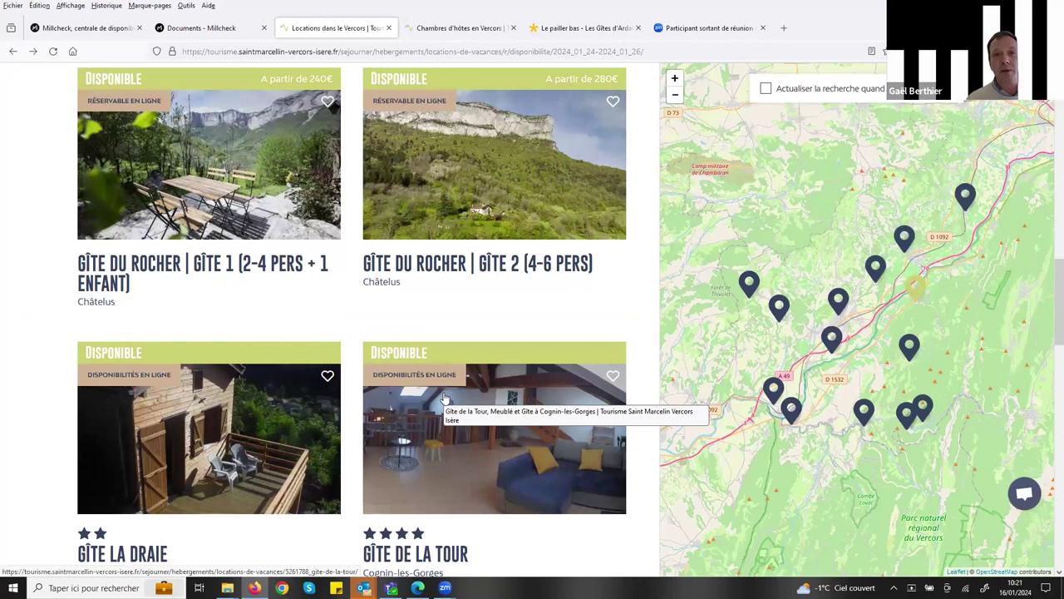
scroll(387, 420, "up", 5)
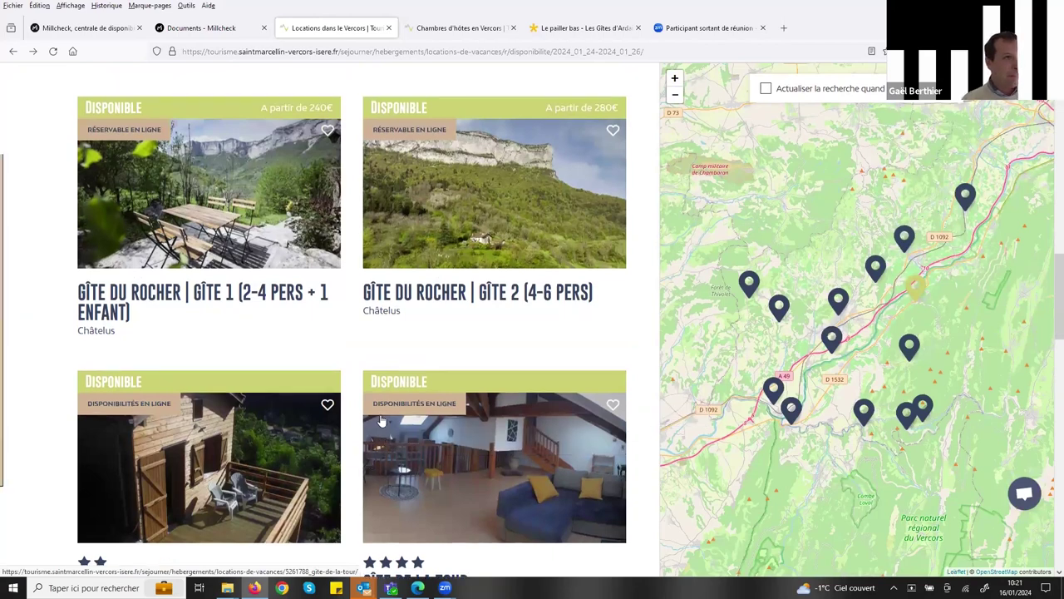
scroll(393, 415, "up", 4)
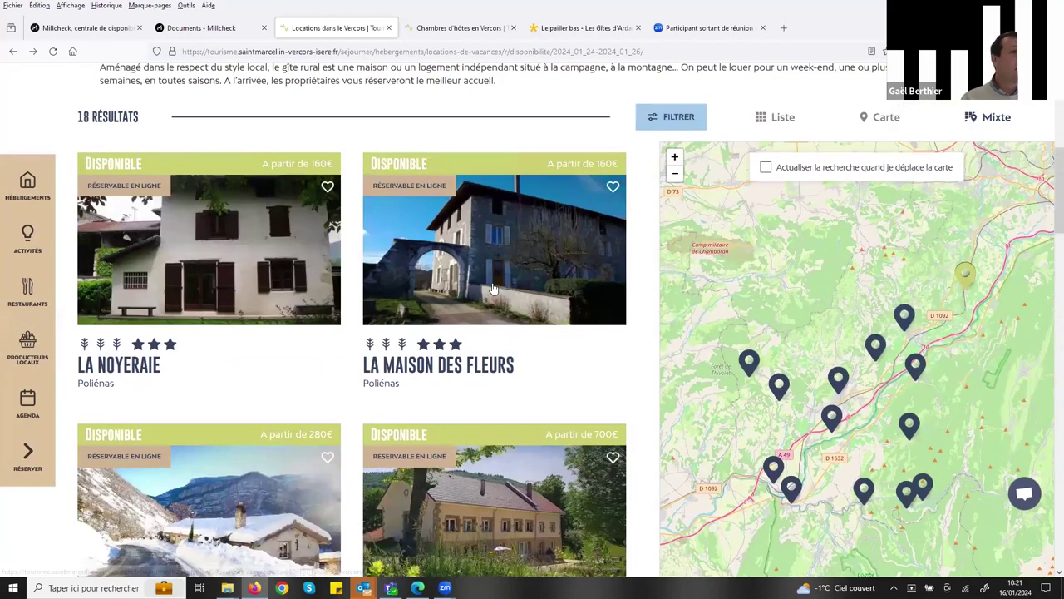
- Open the La Maison des Fleurs listing, examine its booking block, and return to the rental results
left_click(549, 280)
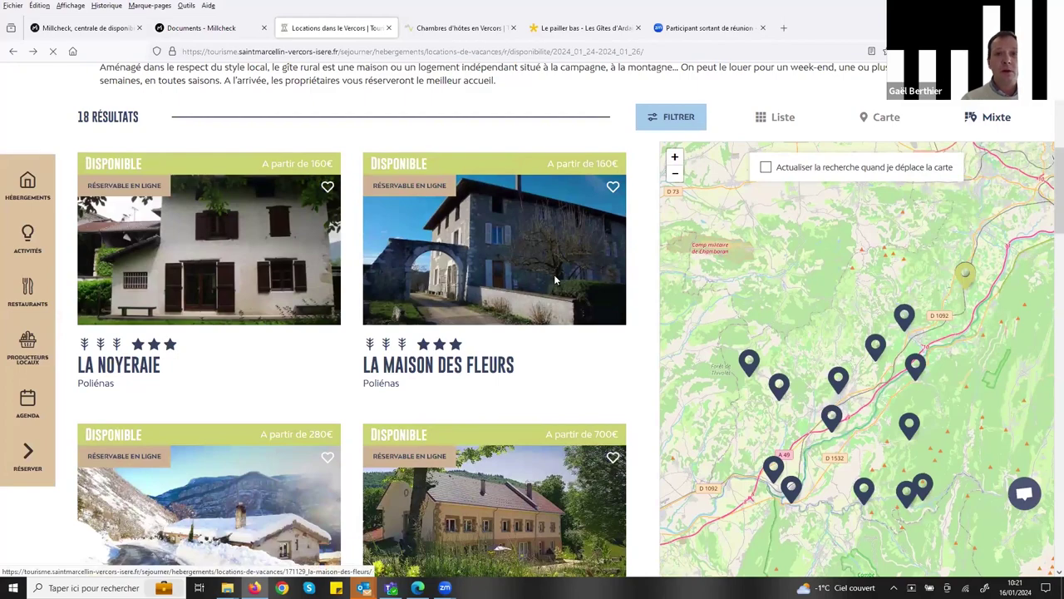
scroll(1014, 430, "down", 10)
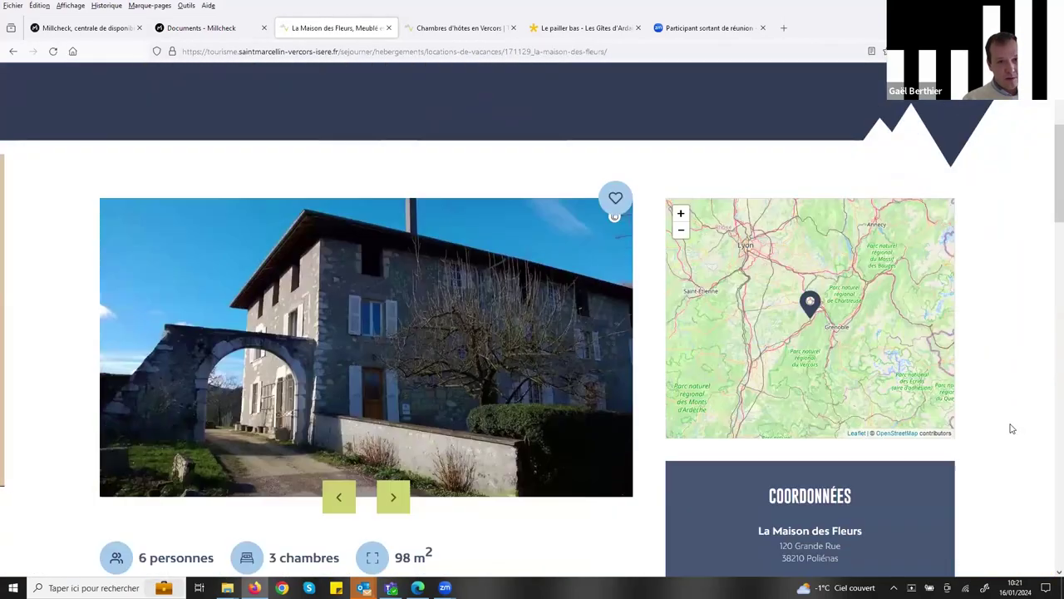
scroll(1008, 422, "up", 2)
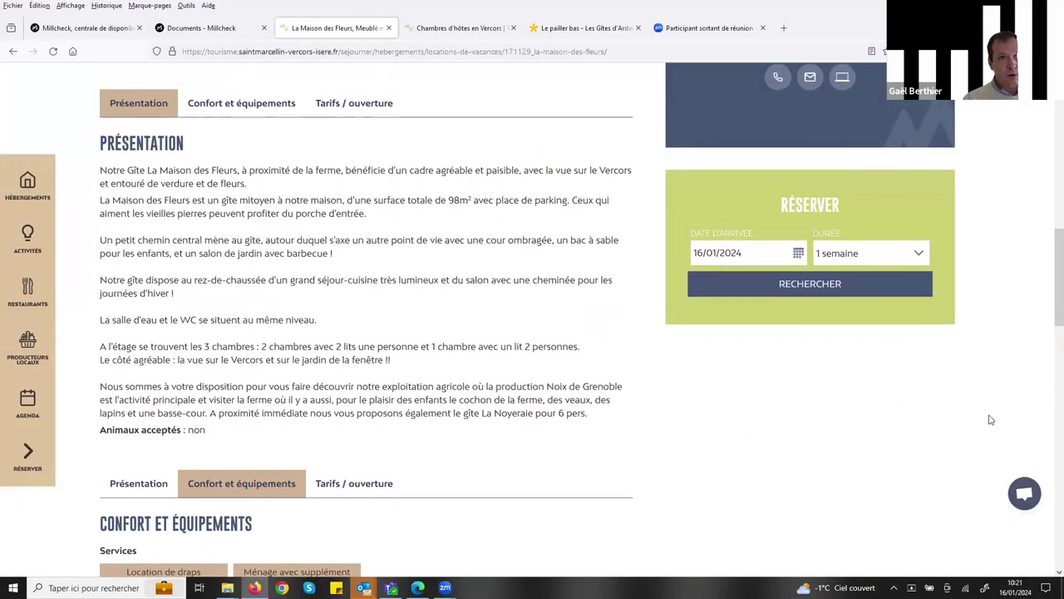
scroll(990, 418, "up", 4)
scroll(717, 381, "up", 3)
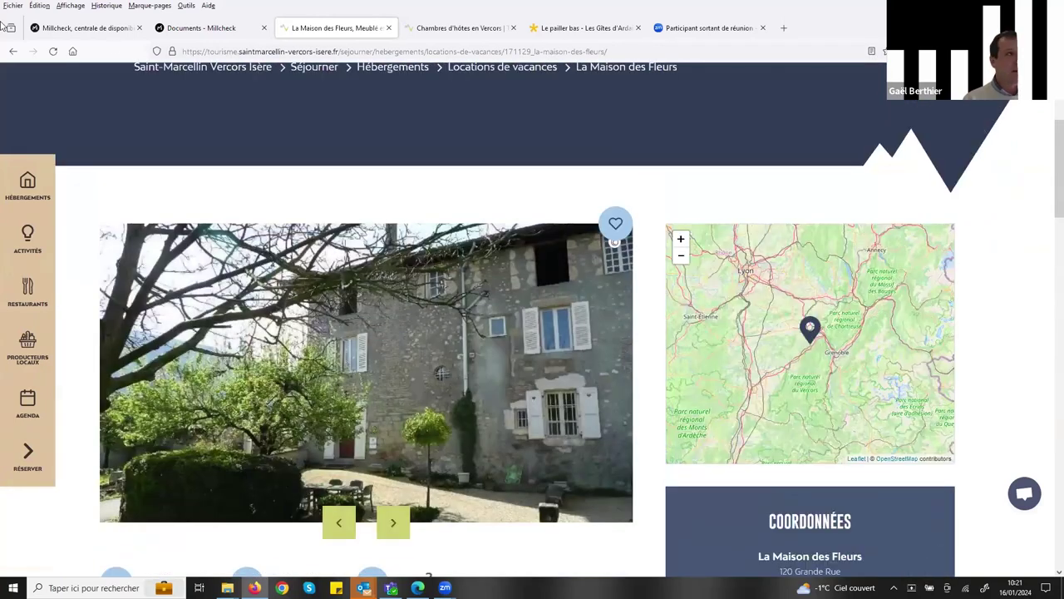
left_click(12, 51)
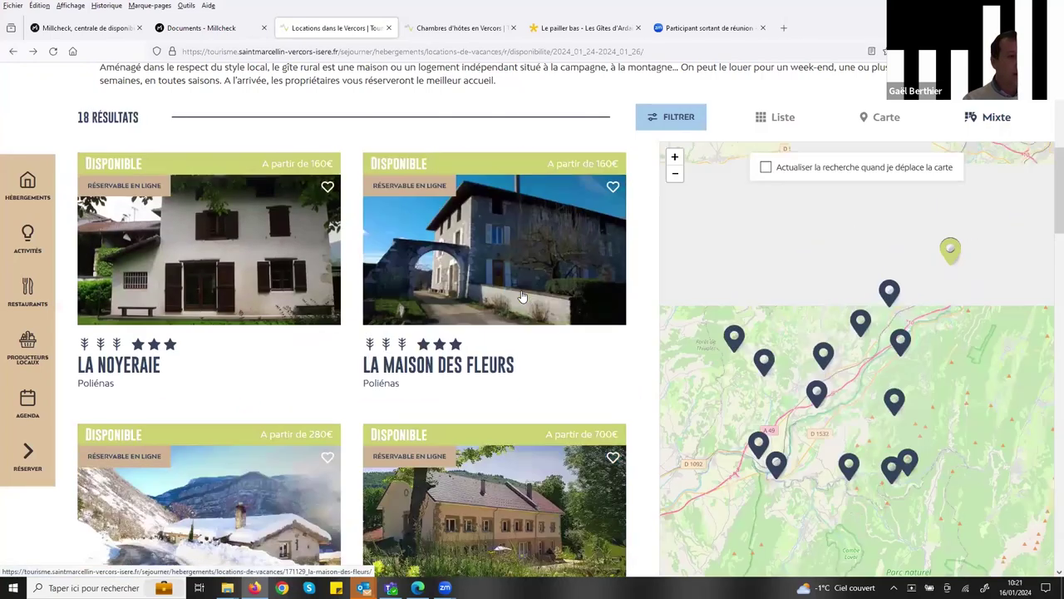
- Open the Gîte de la Tour listing from the results and examine its availability calendar and legend
scroll(520, 297, "down", 5)
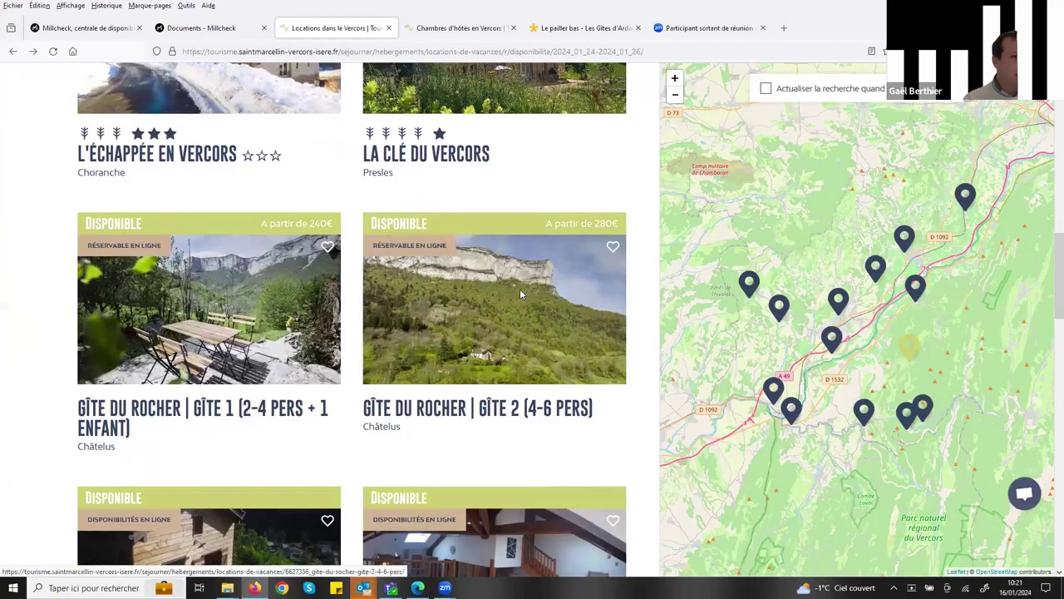
scroll(519, 291, "down", 3)
left_click(471, 370)
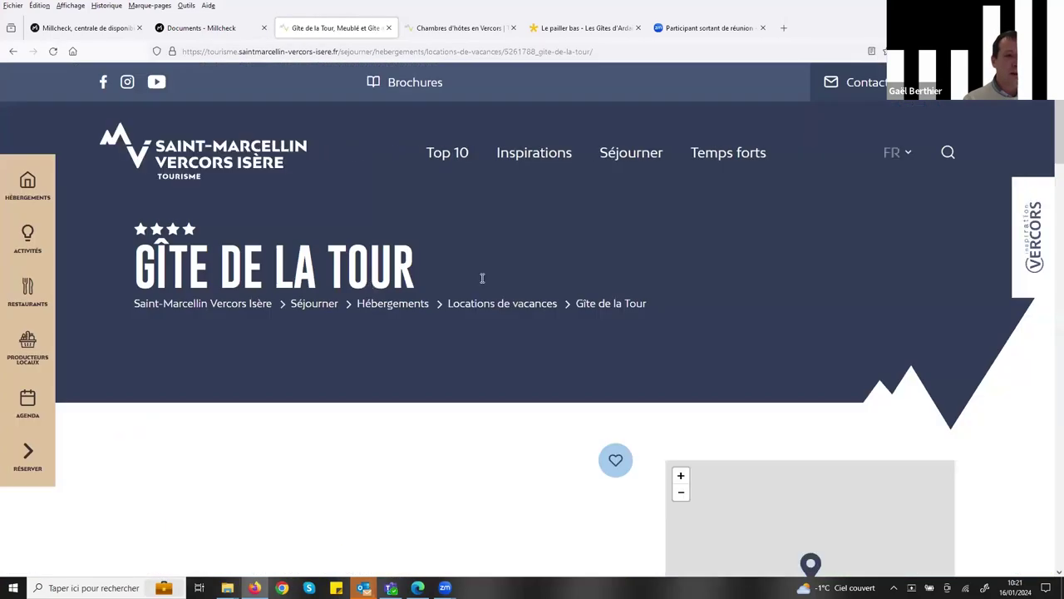
scroll(1022, 347, "down", 6)
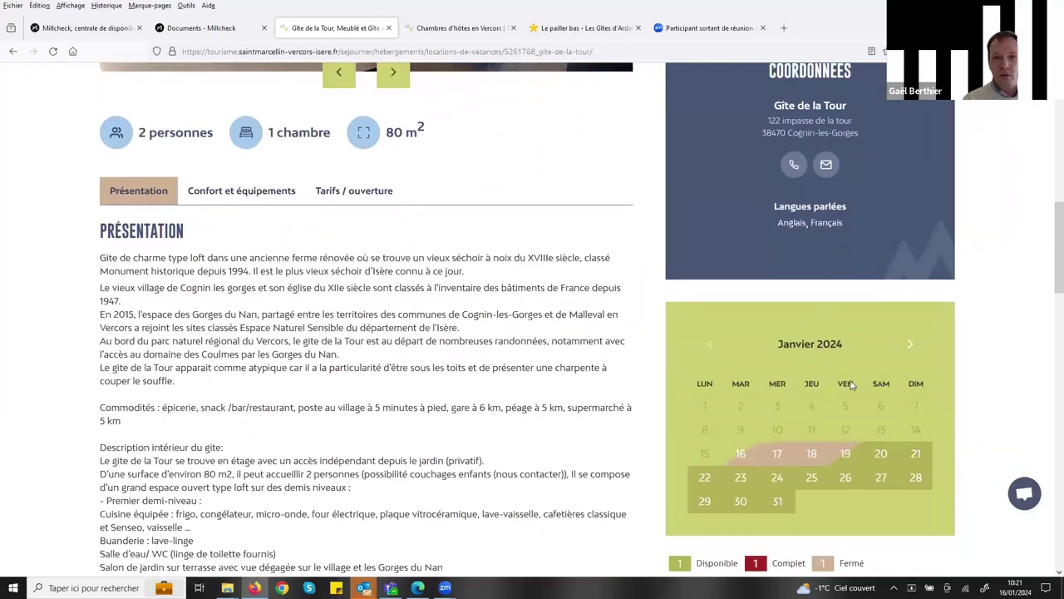
scroll(848, 383, "down", 3)
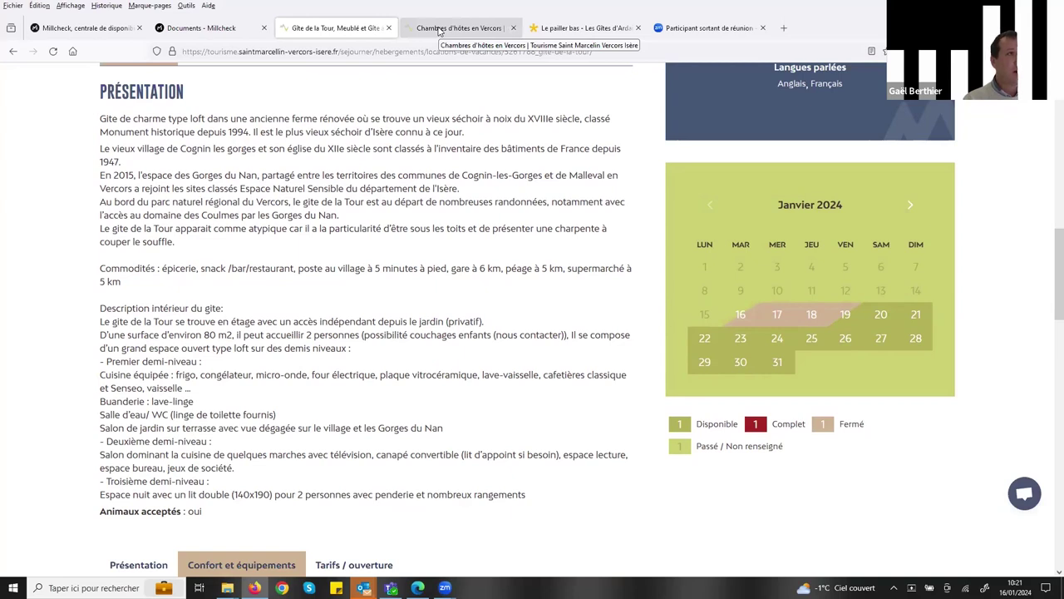
- Open the La Cendrière listing from the Chambres d'hôtes page and show the room choices of its availability calendar
left_click(439, 28)
left_click(247, 244)
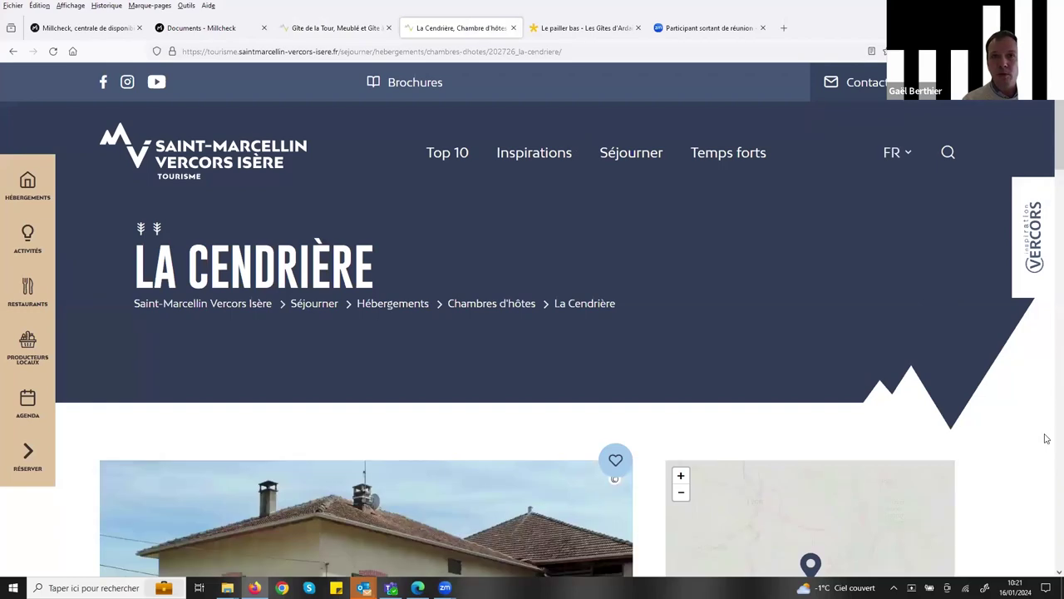
scroll(1041, 436, "down", 5)
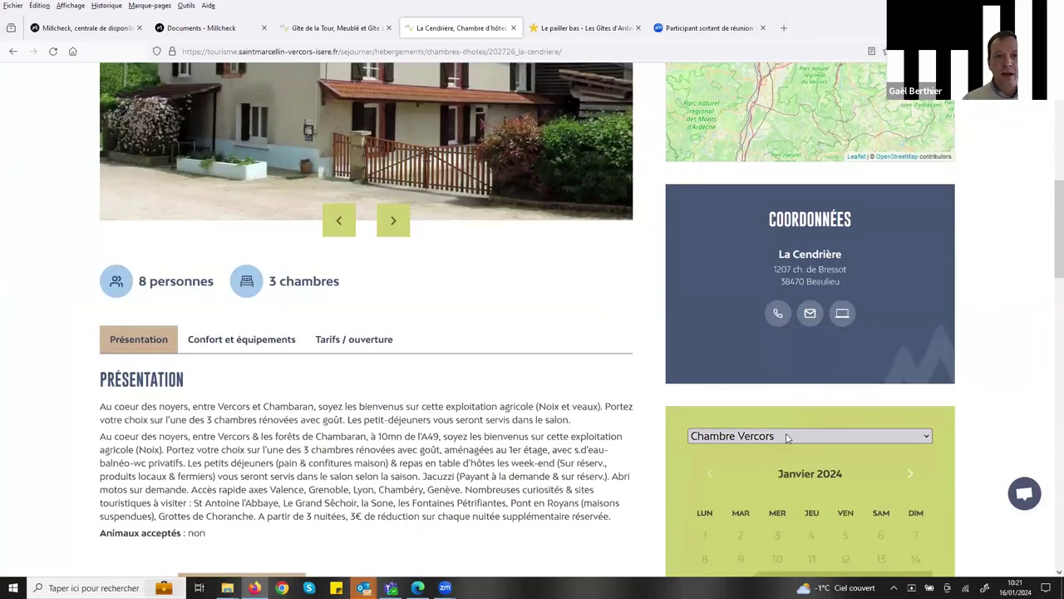
left_click(788, 437)
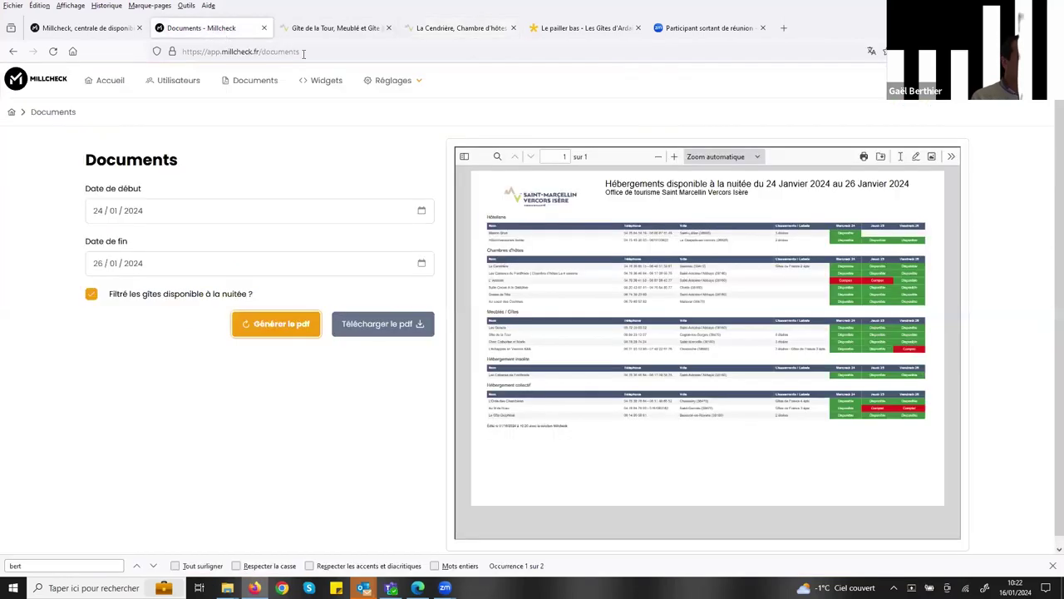
- Go back to Millcheck and open the Test widget for modification
left_click(210, 30)
left_click(321, 83)
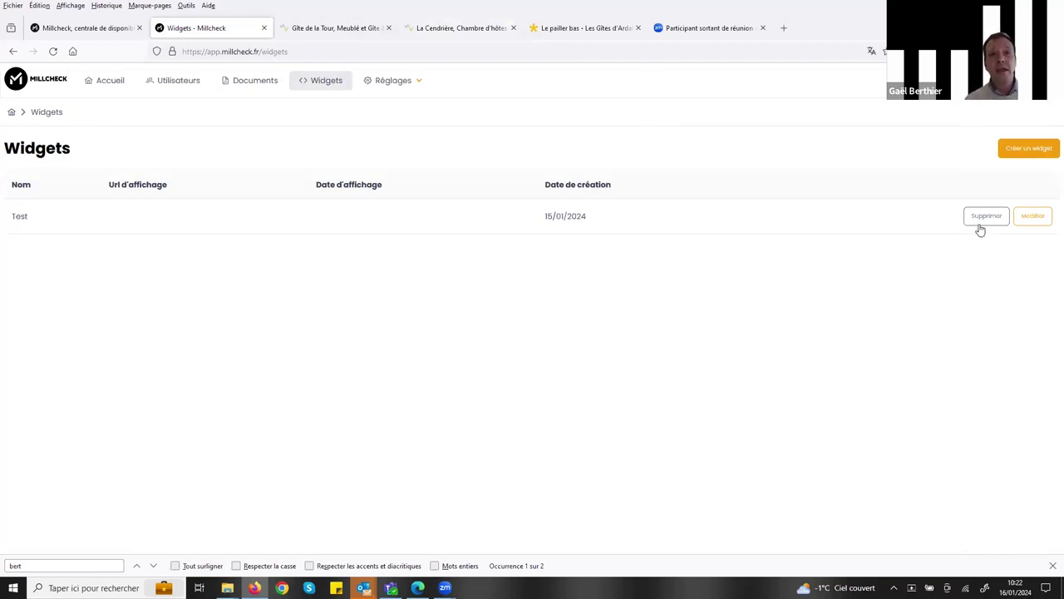
left_click(1030, 218)
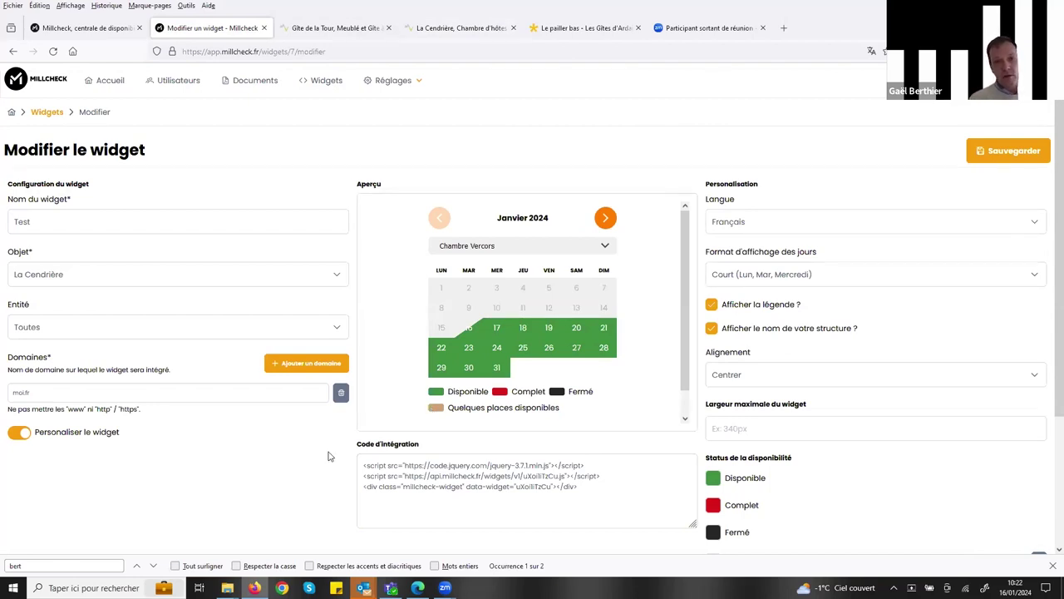
- Examine the widget's maximum width, availability status colours and integration code without changing them
left_click(792, 425)
scroll(792, 422, "down", 1)
left_click(590, 406)
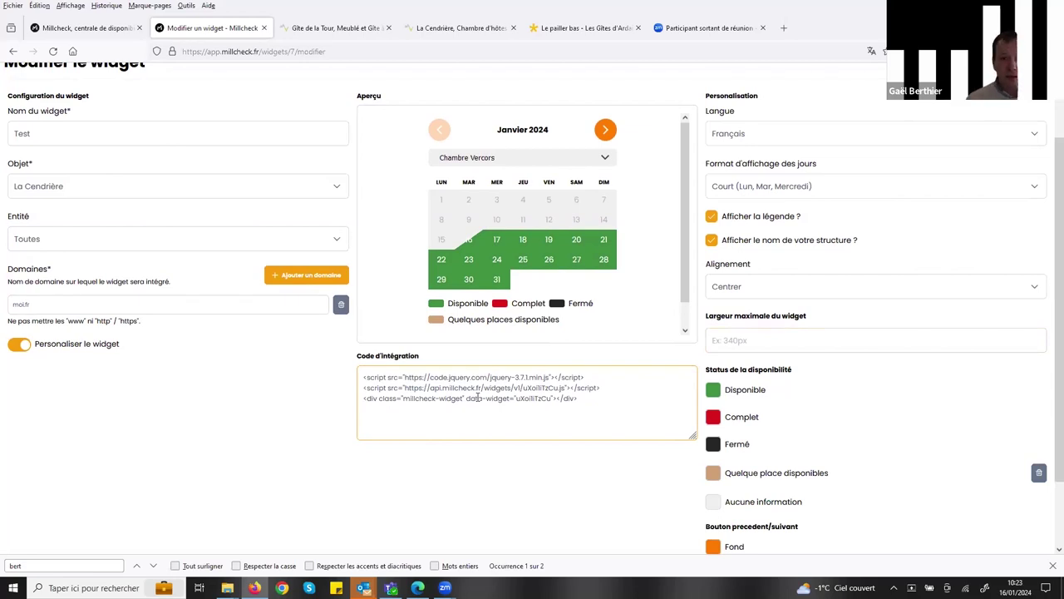
left_click(97, 472)
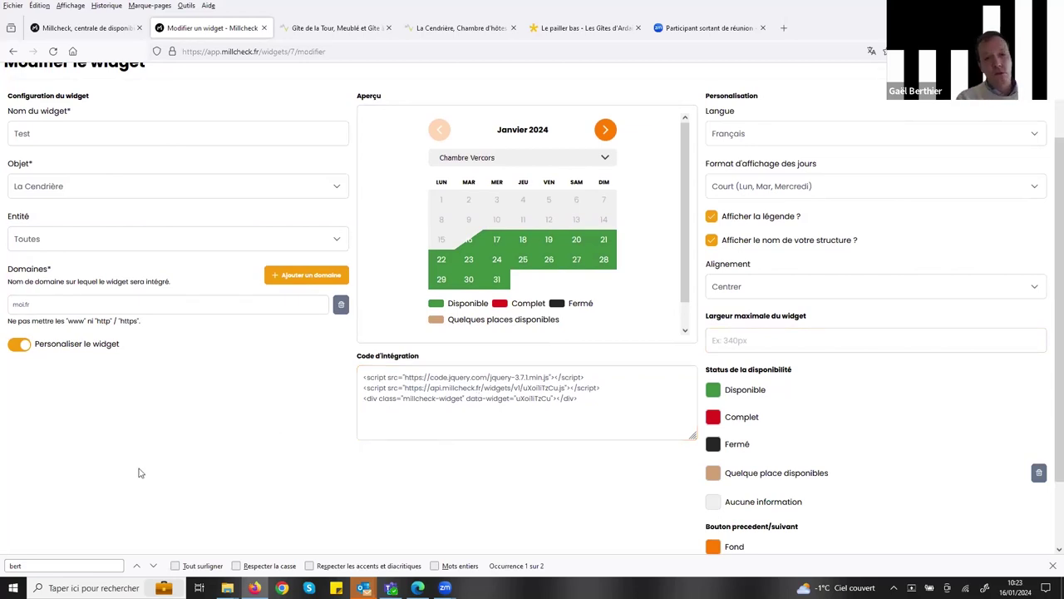
left_click(425, 405)
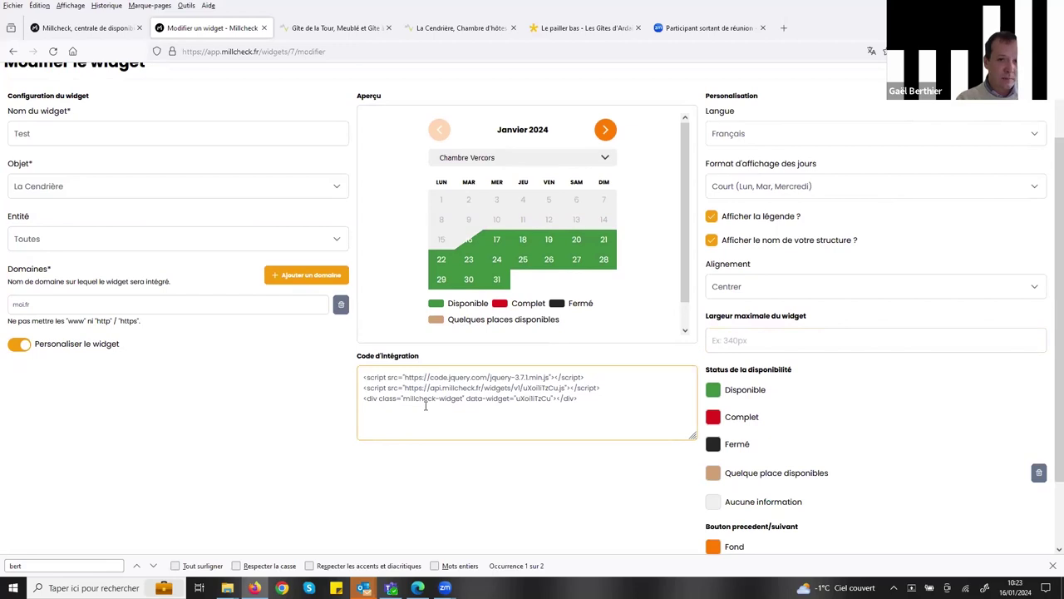
left_click(472, 447)
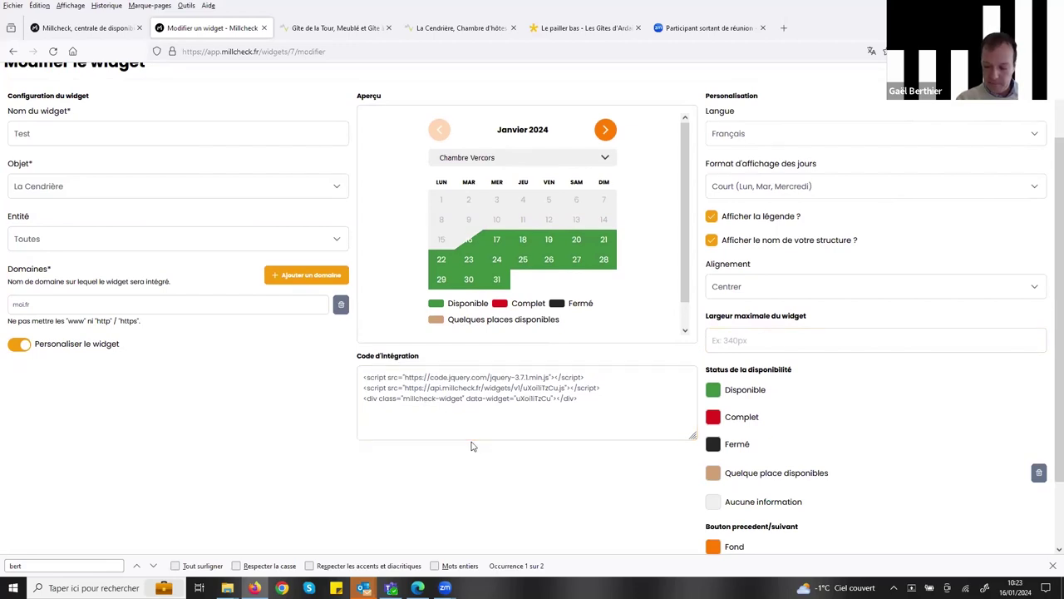
left_click(598, 368)
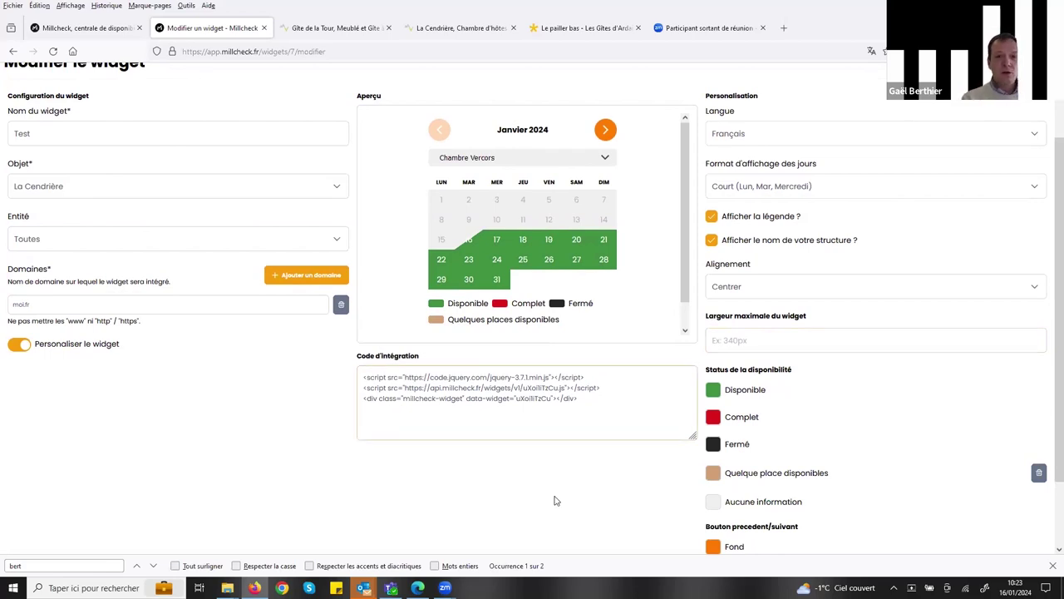
left_click(178, 443)
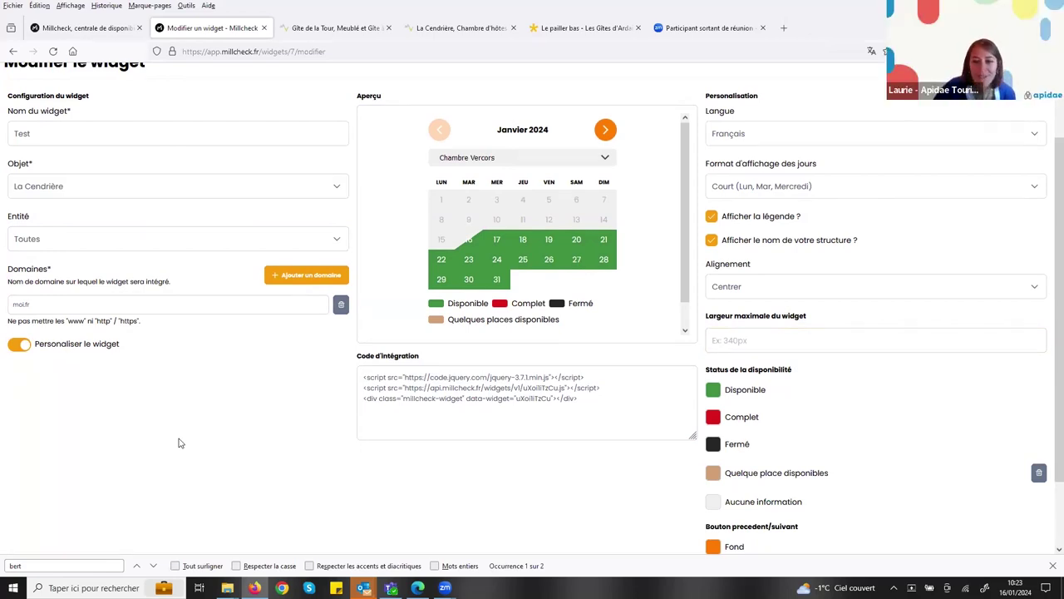
left_click(390, 430)
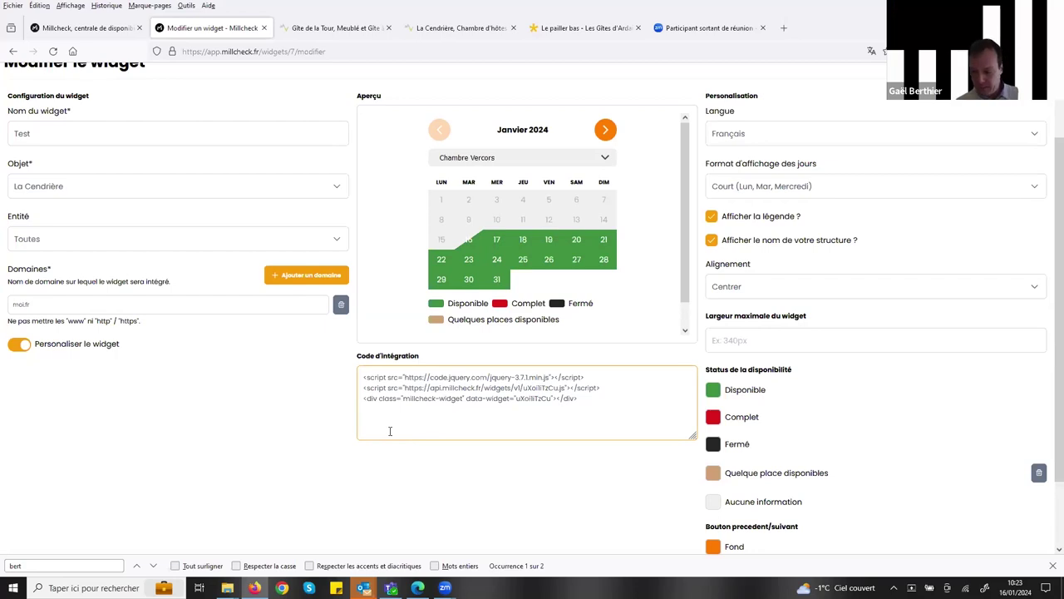
left_click(391, 587)
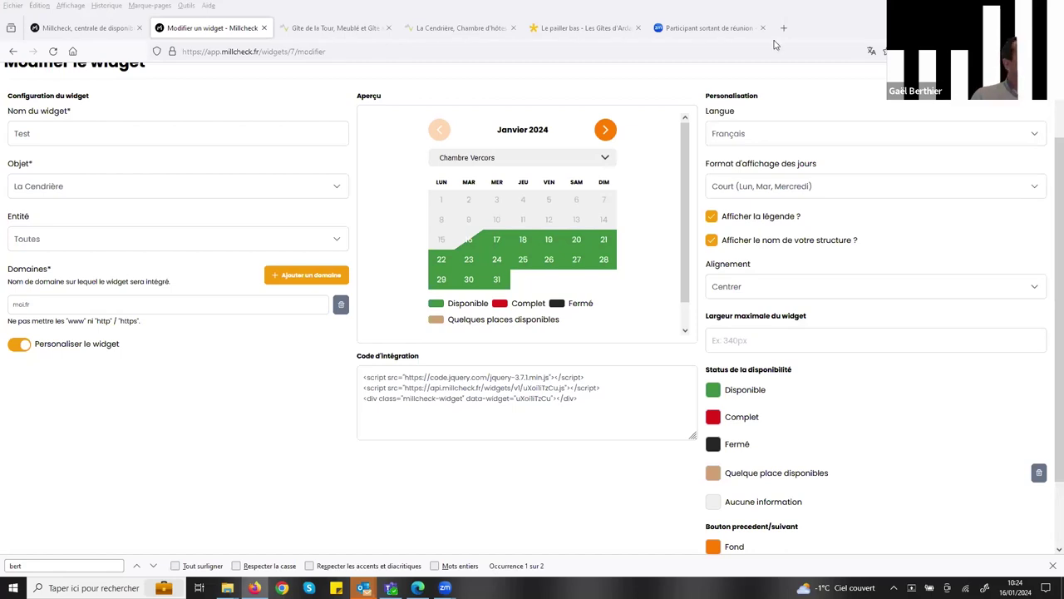
- Return to the La Cendrière listing, show its calendar's room choices, and examine the January 2024 availability and legend
left_click(459, 28)
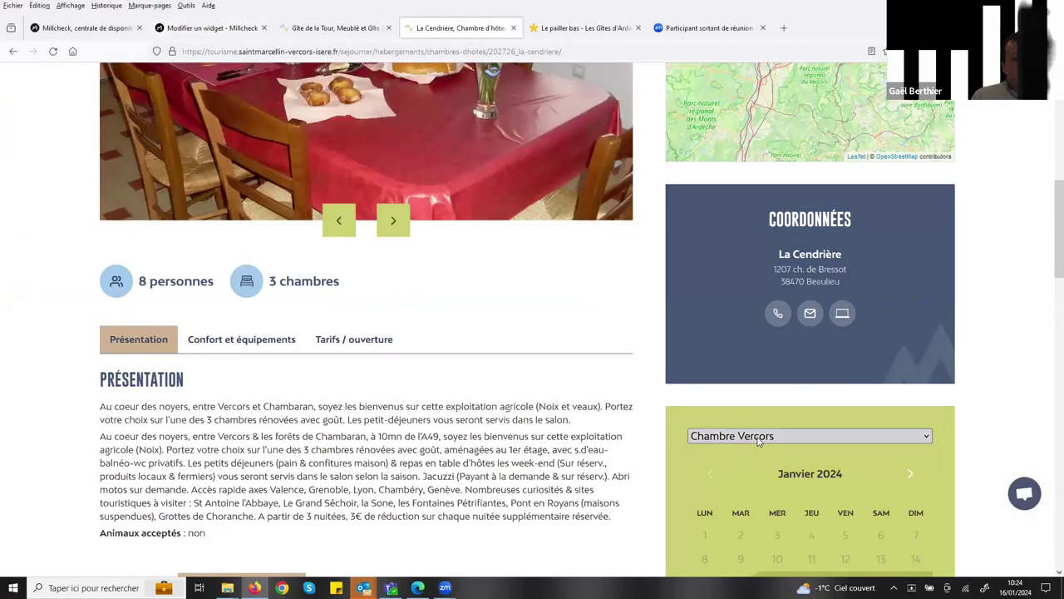
left_click(739, 436)
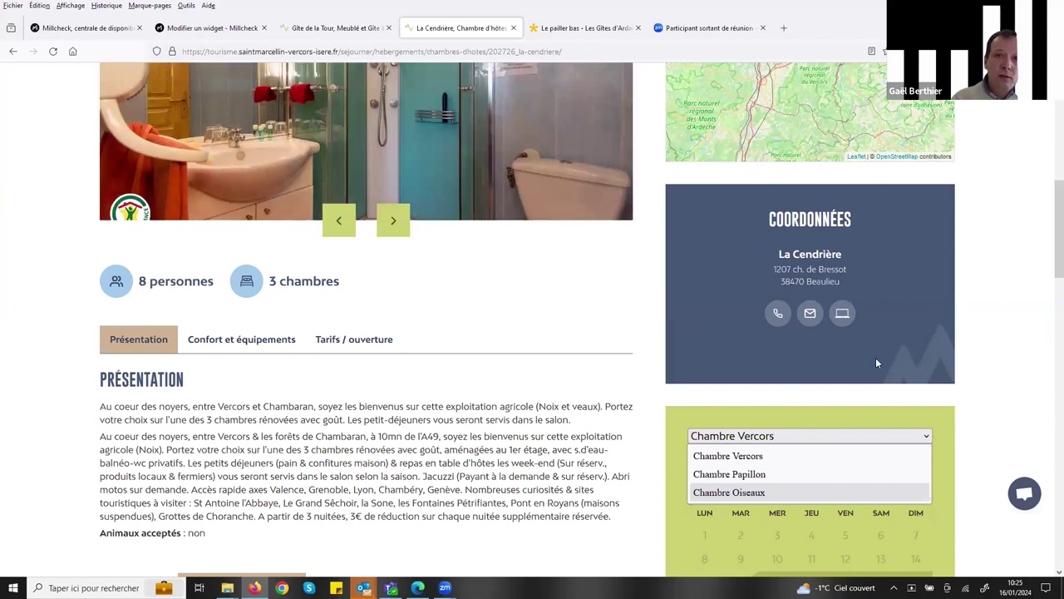
scroll(888, 297, "down", 3)
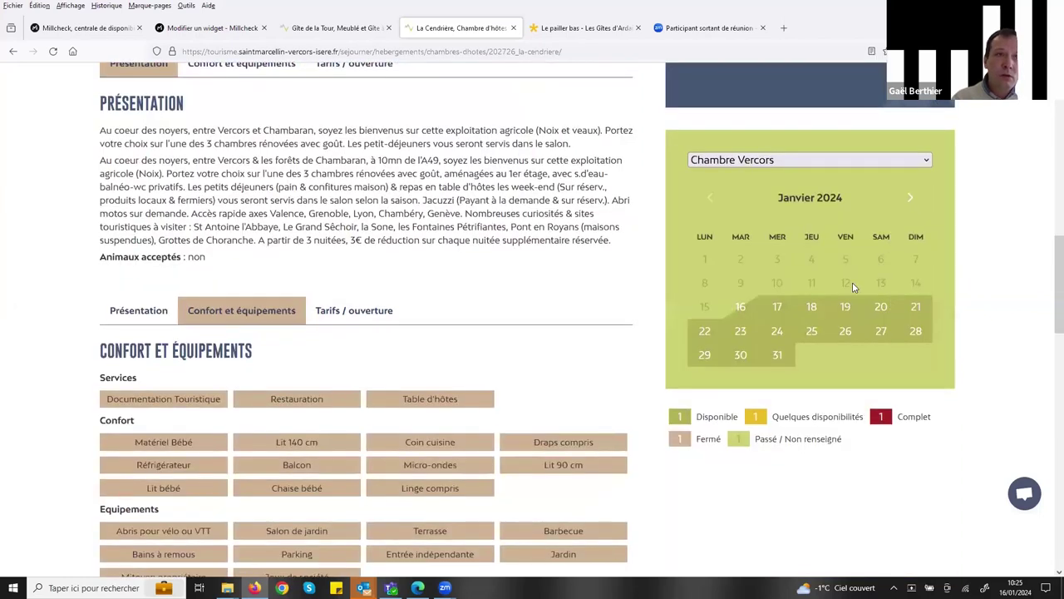